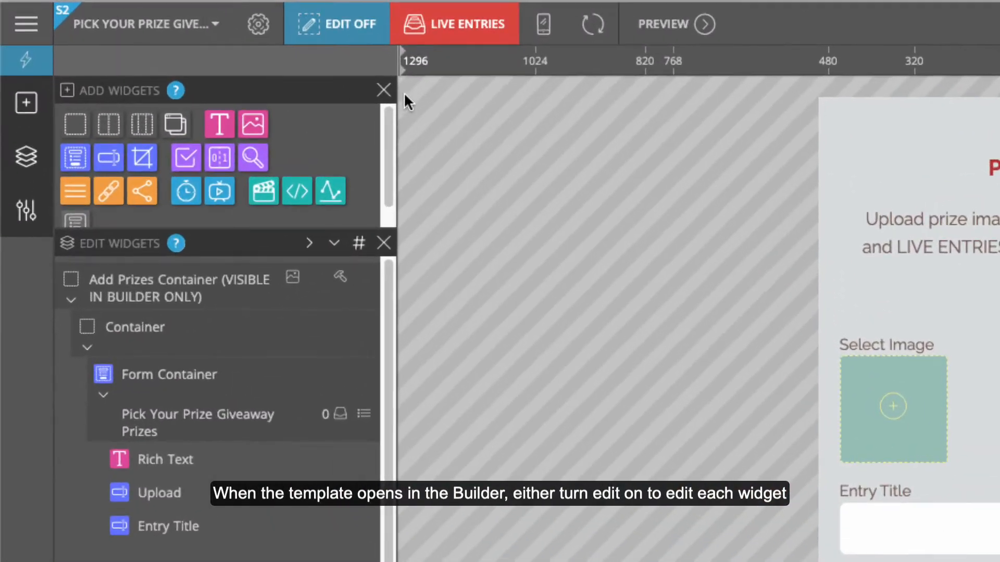
Toggle widget editing on and back off to preview the live entry form
click(345, 25)
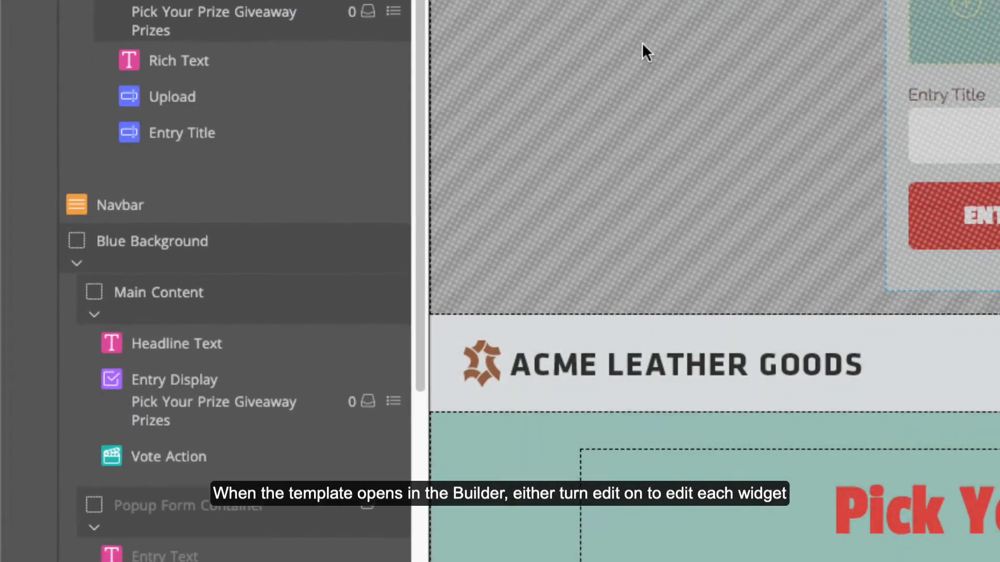
mouse_move(819, 348)
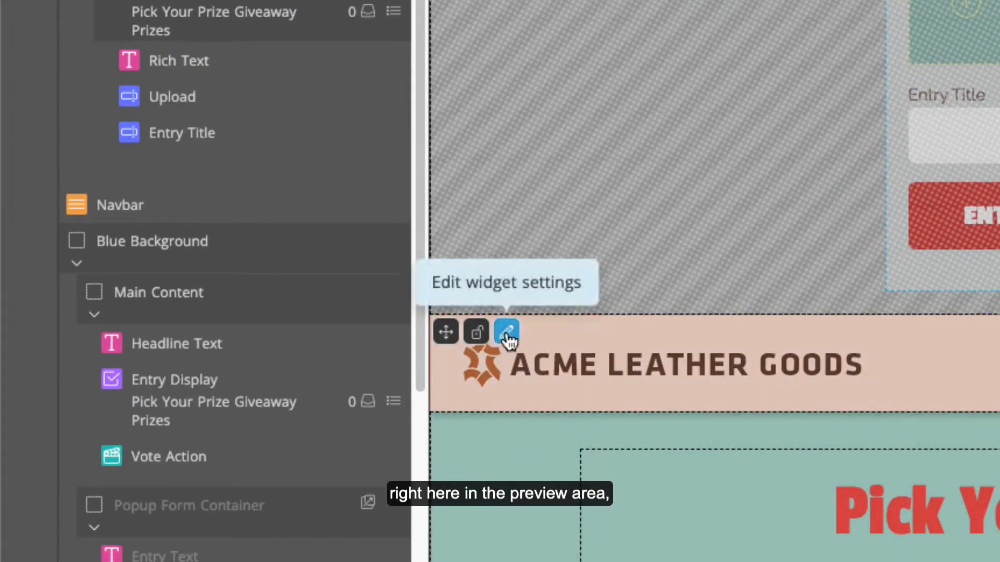
mouse_move(397, 208)
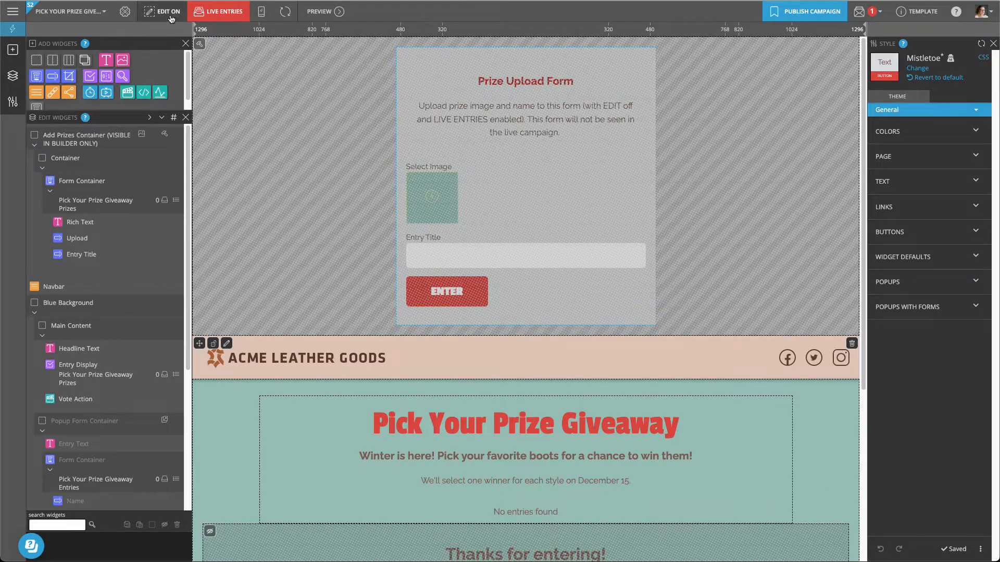
click(170, 17)
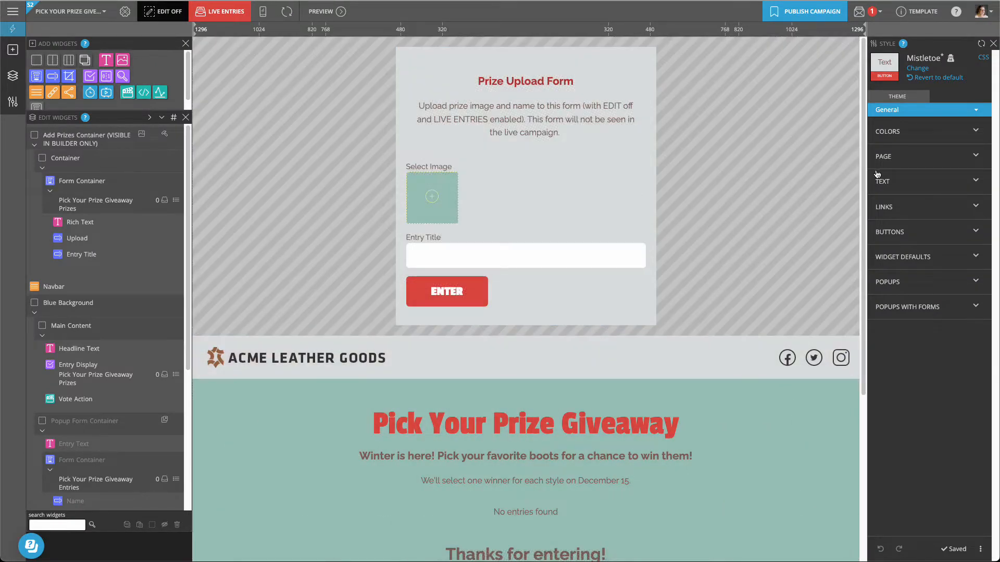
drag(865, 175, 868, 273)
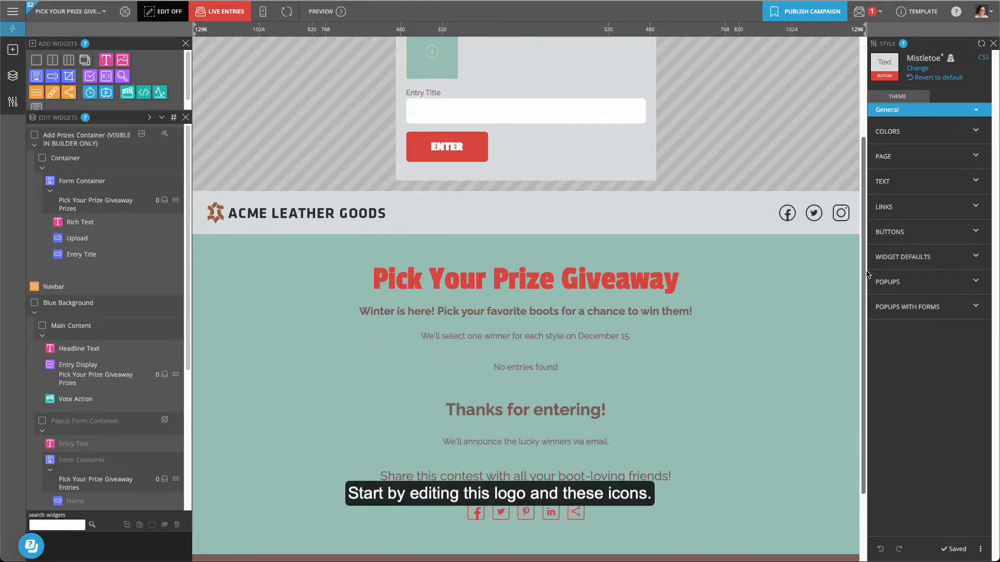
drag(189, 248, 196, 314)
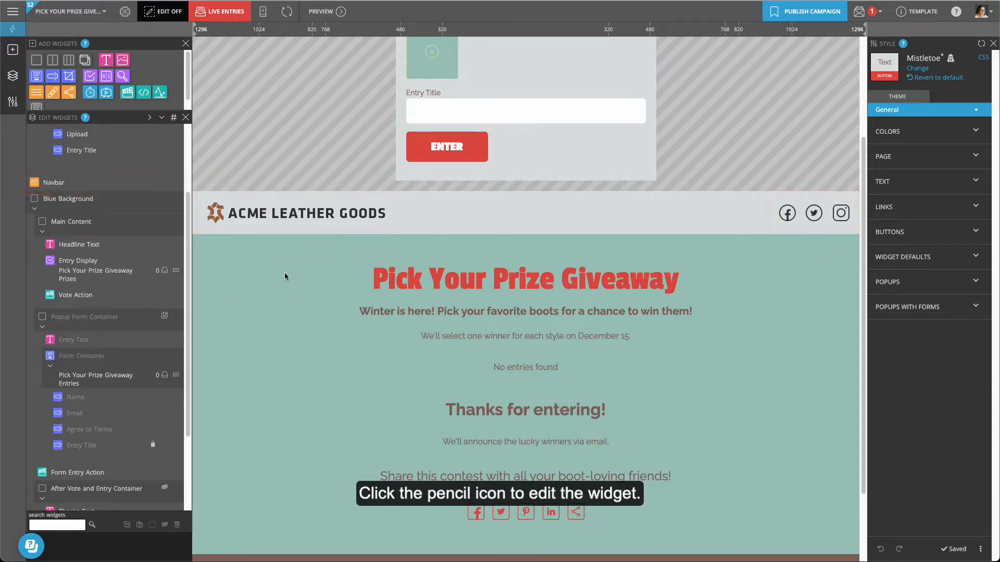
Swap the navbar's left logo image for the ACME Galleria logo from the Media Manager
click(177, 185)
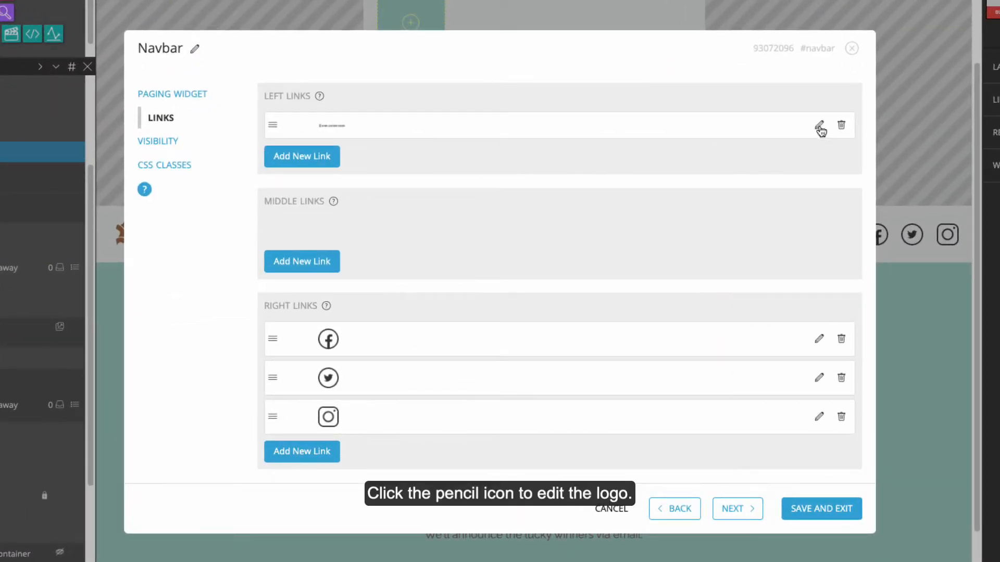
click(820, 127)
click(382, 201)
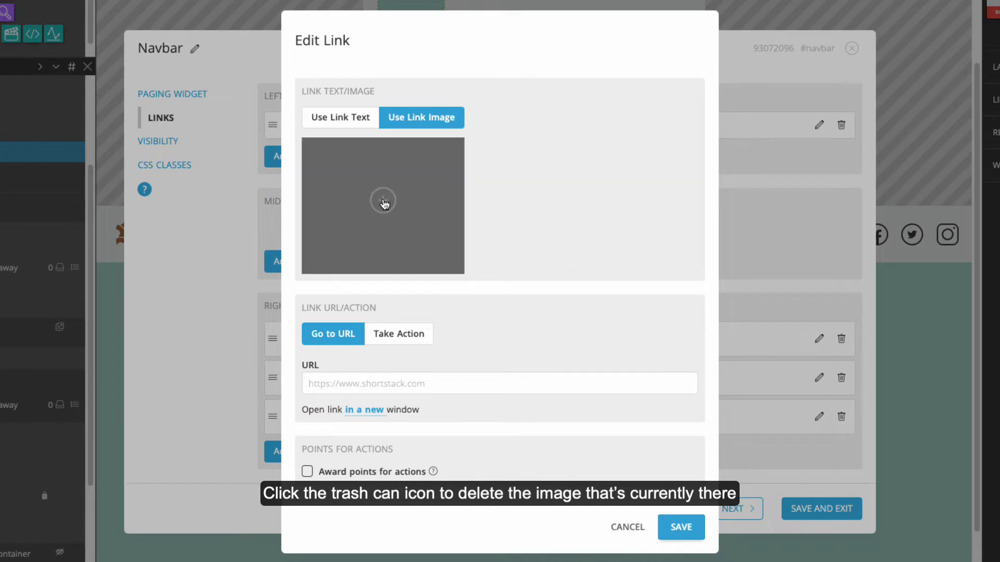
click(384, 202)
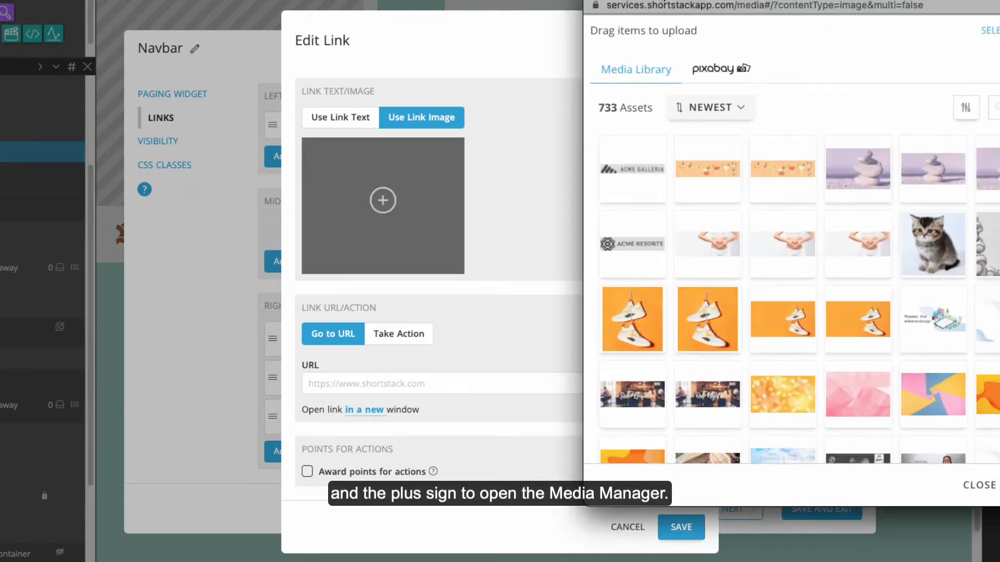
click(583, 172)
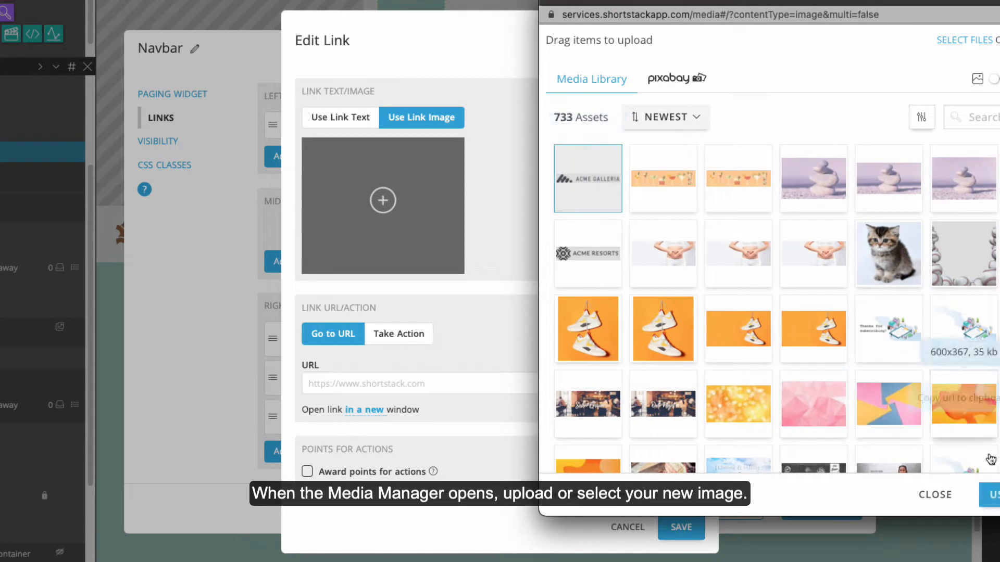
click(991, 494)
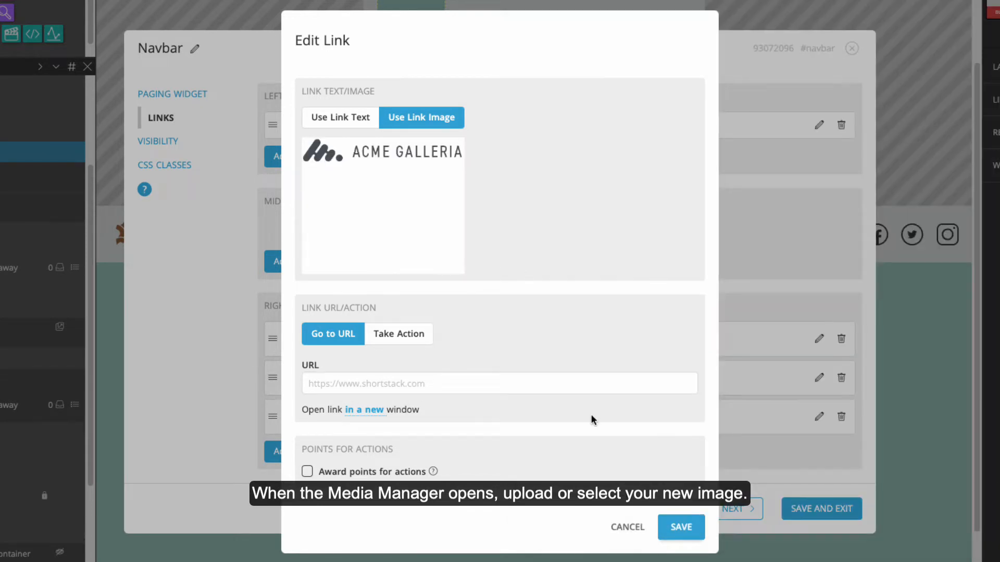
click(363, 374)
text(https://www.)
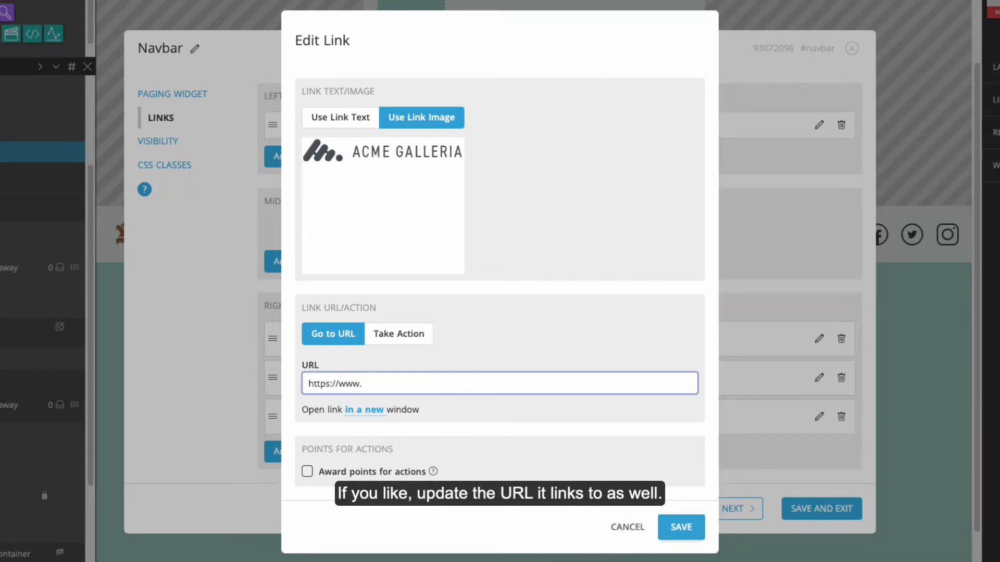
text(acmegalleria.com)
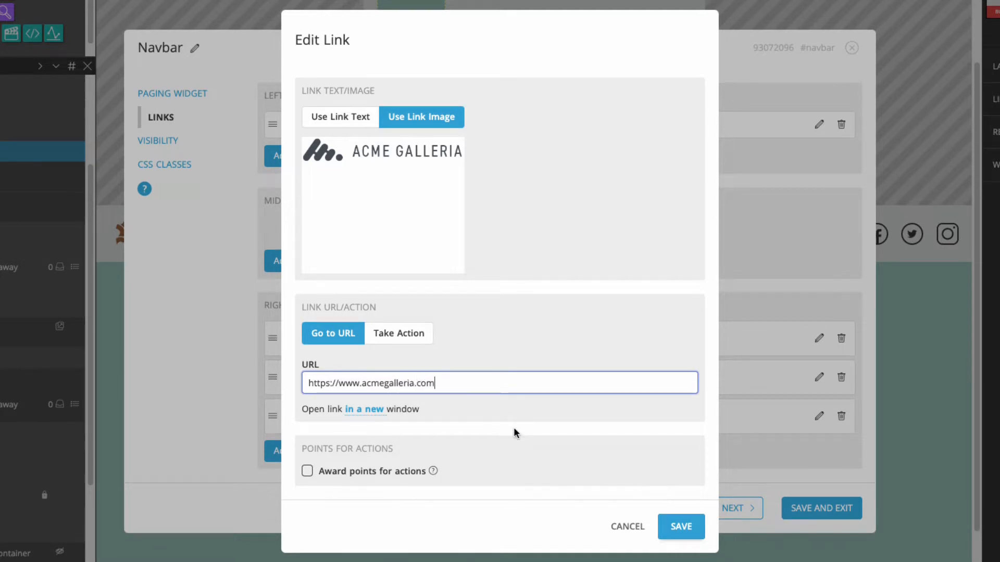
click(671, 536)
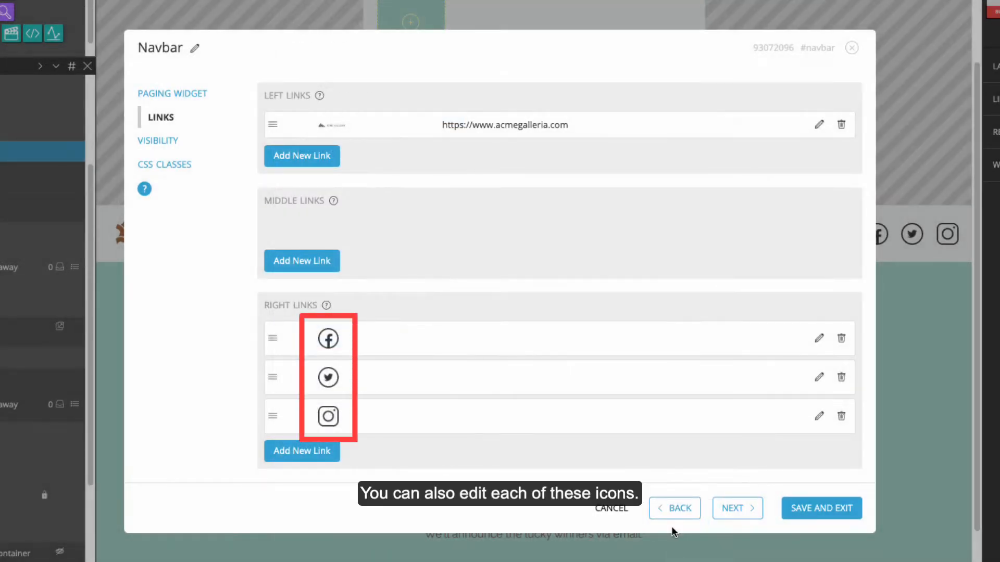
click(819, 339)
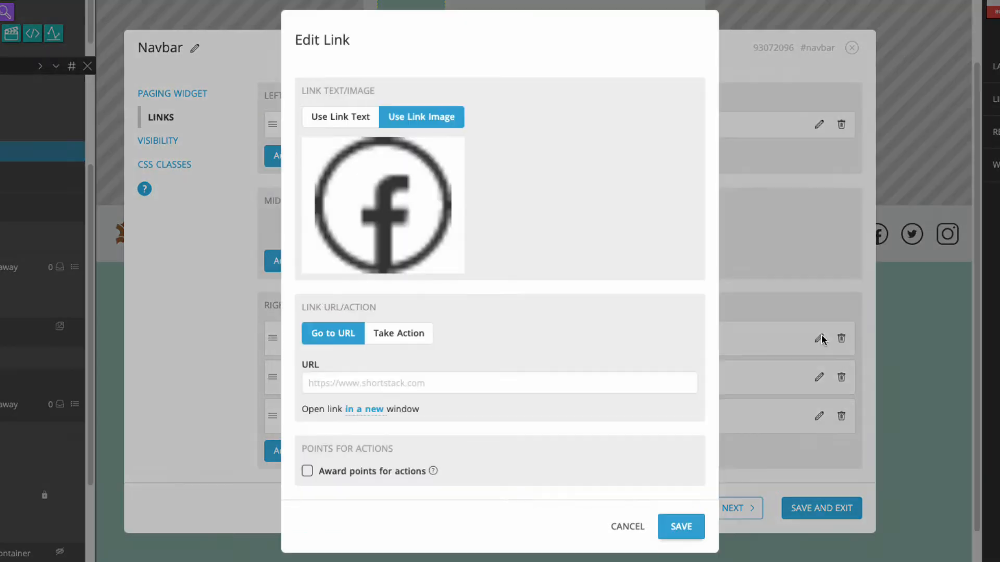
click(430, 382)
text(https://www.facebo)
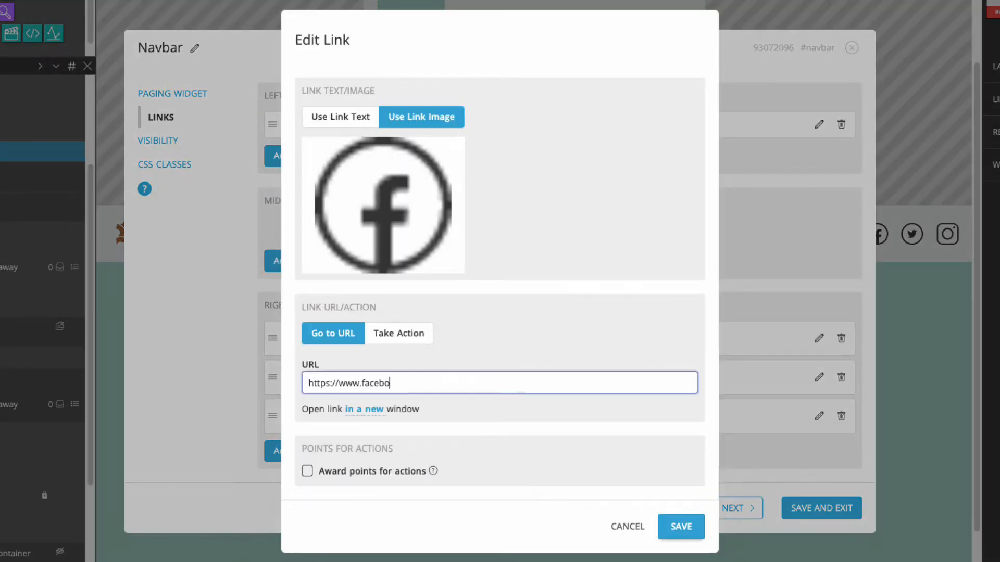
text(ok.com/acmegalleria)
click(681, 527)
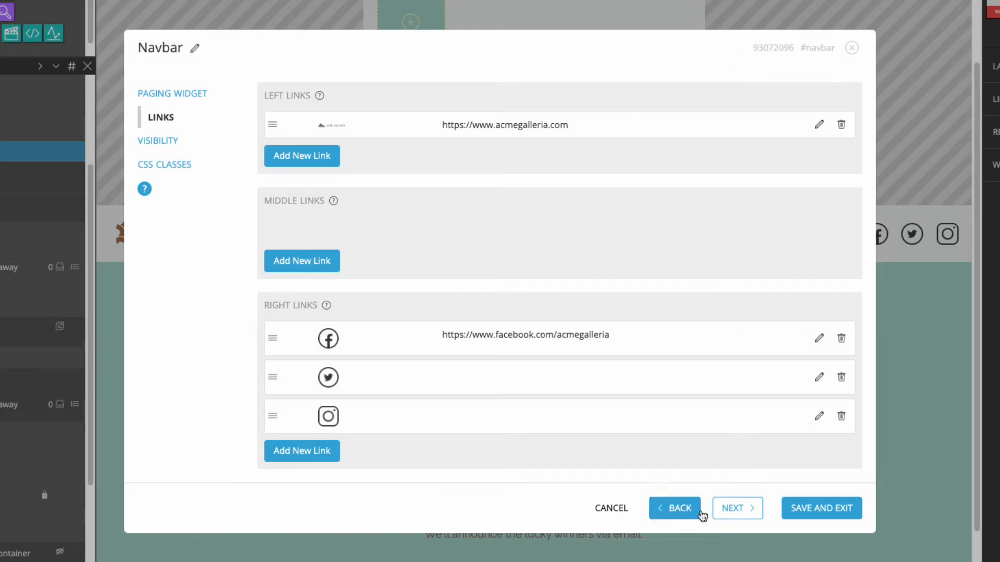
Delete the Instagram and Twitter links and save the navbar
click(842, 417)
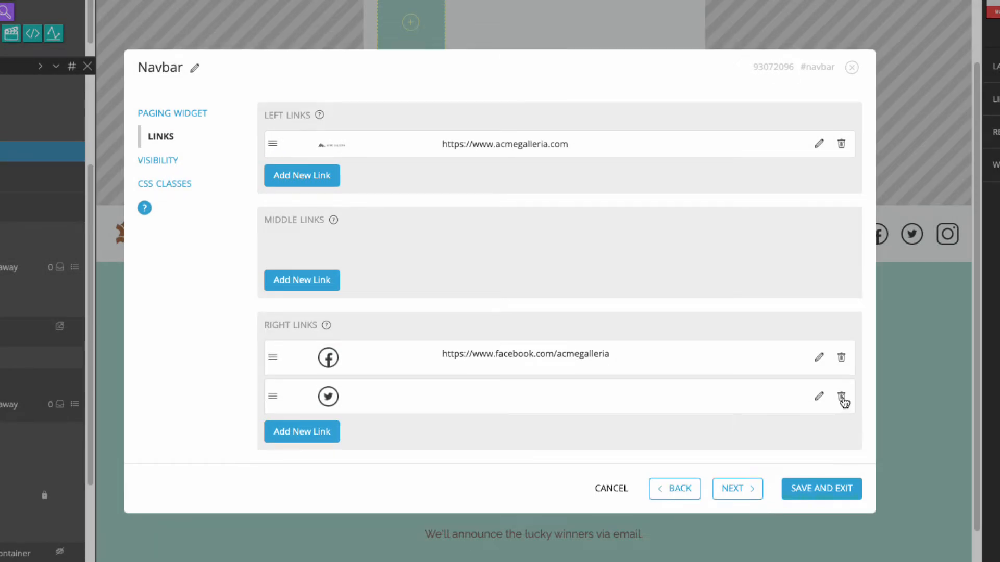
click(842, 397)
click(836, 469)
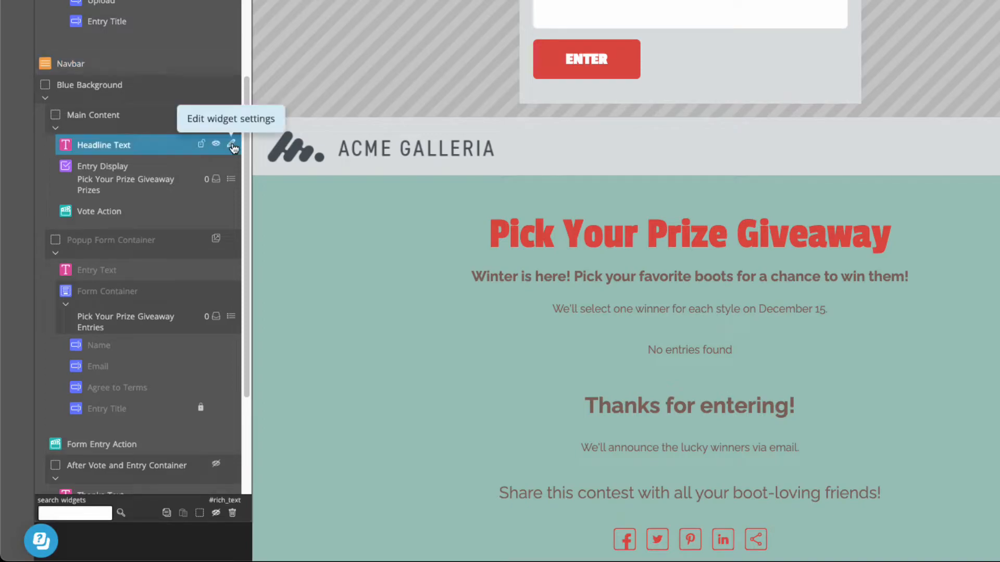
Edit Headline Text: drop 'Winter is here!', change boots to bag, them to it, and the date to 23
click(232, 147)
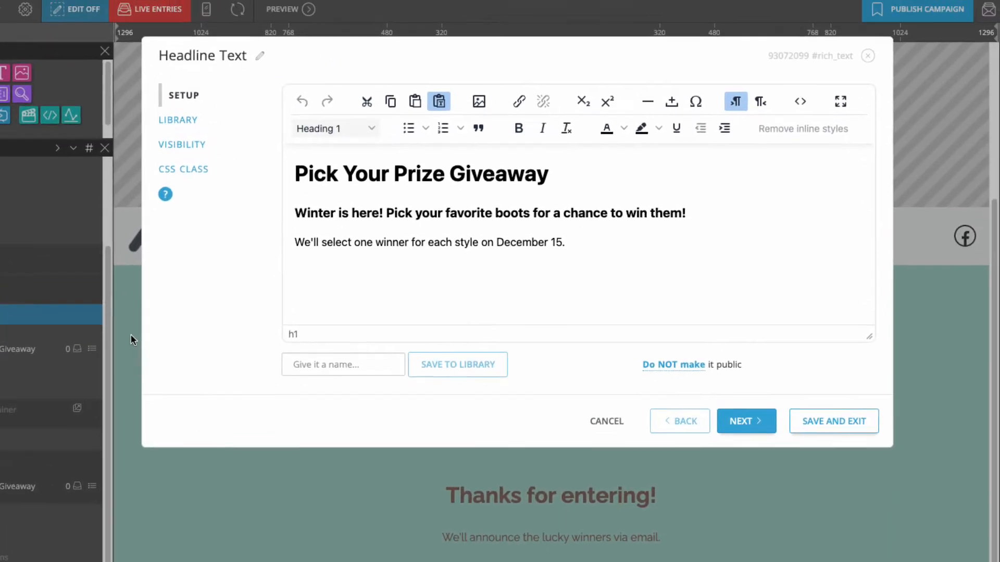
drag(389, 213, 266, 214)
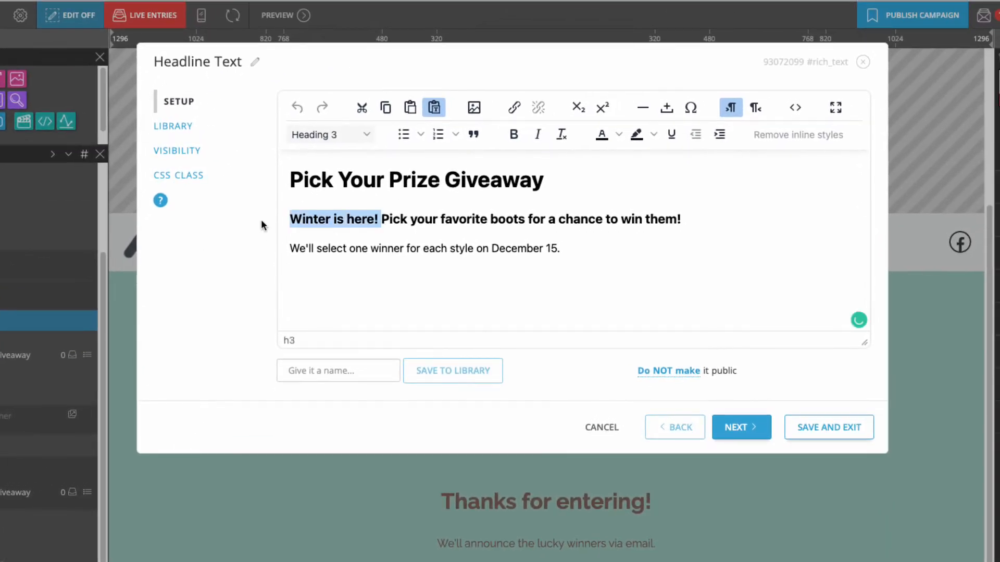
key(BackSpace)
double_click(436, 213)
text(bag)
drag(572, 219, 542, 219)
text(it)
mouse_move(476, 249)
mouse_down()
mouse_move(406, 248)
mouse_move(477, 248)
mouse_up()
key(BackSpace)
text(23)
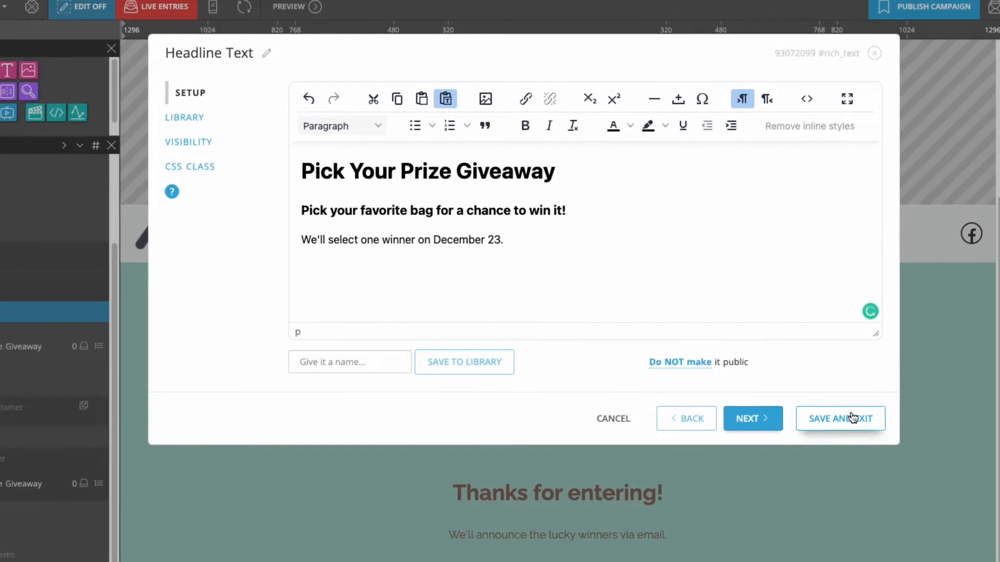
click(830, 427)
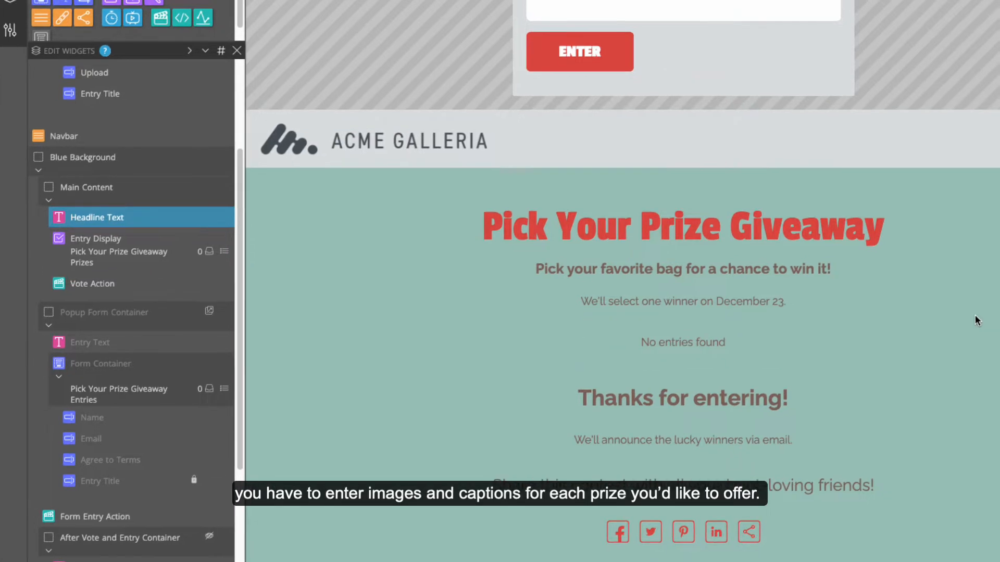
Upload the black handbag image as a prize entry titled 'Black Leather Tote'
scroll(982, 312, up, 2)
scroll(790, 419, up, 3)
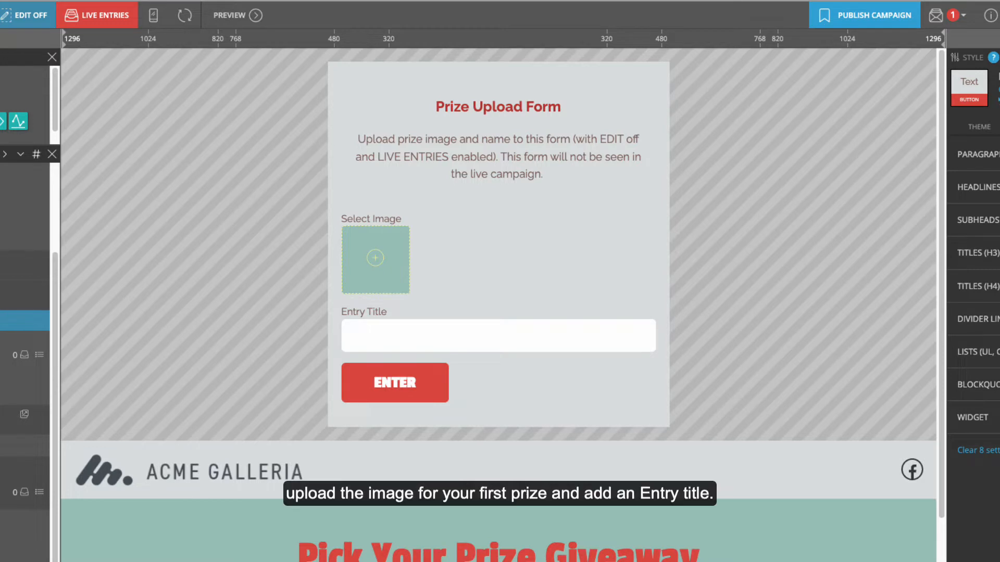
drag(697, 202, 368, 246)
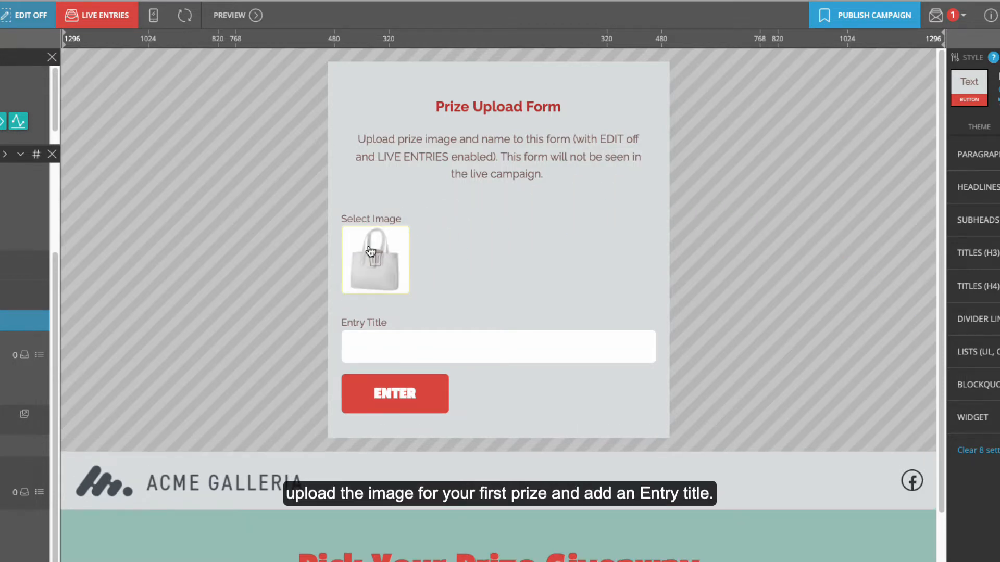
click(378, 341)
text(Black Leather )
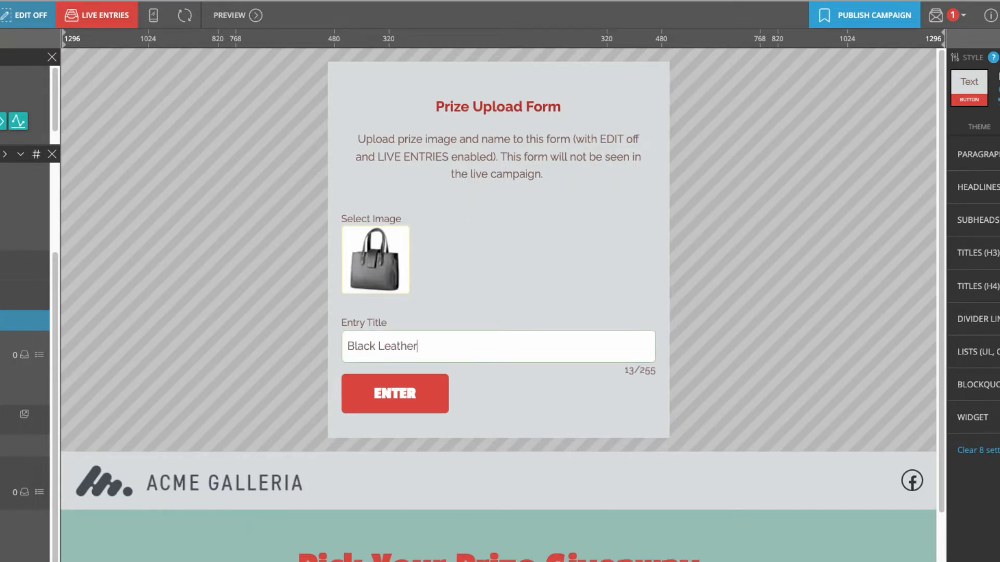
text(Tote)
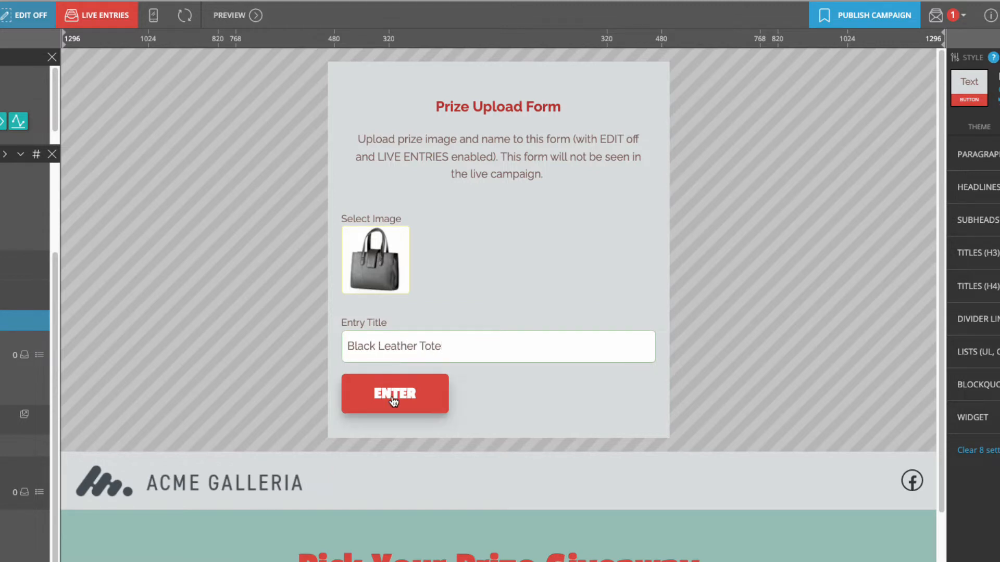
click(394, 397)
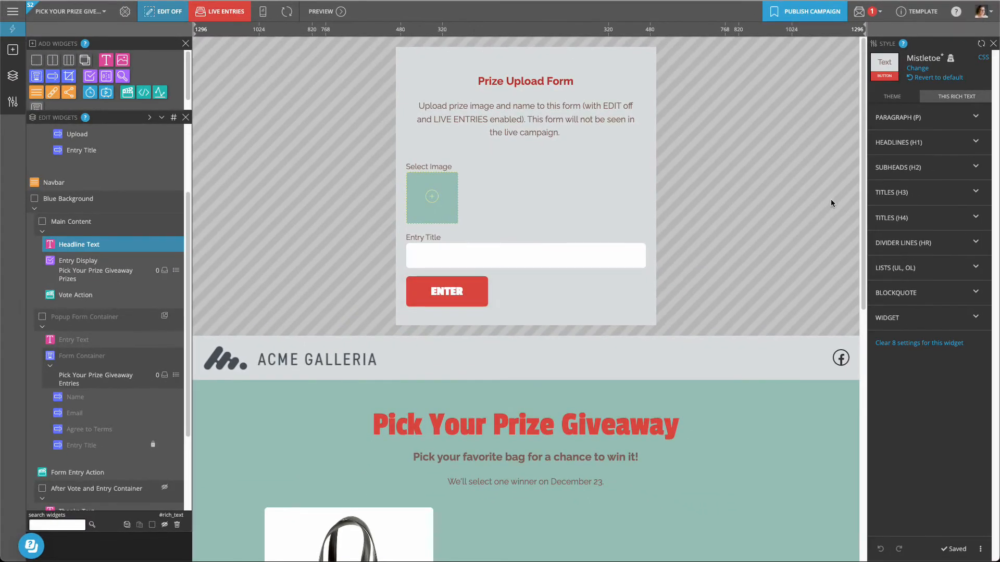
drag(863, 177, 862, 324)
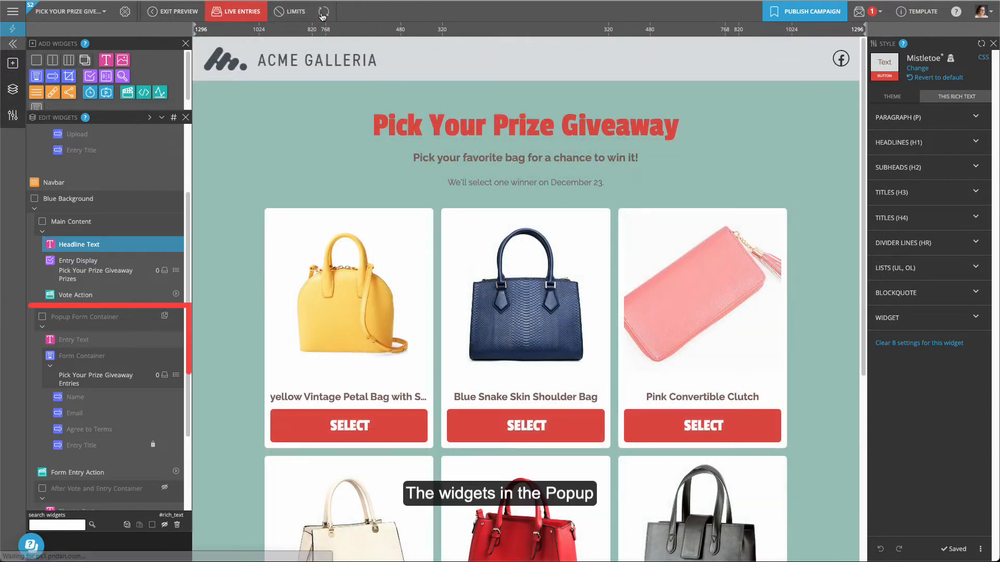
Select the yellow bag to preview the entry popup, then close it
scroll(371, 94, down, 5)
click(359, 148)
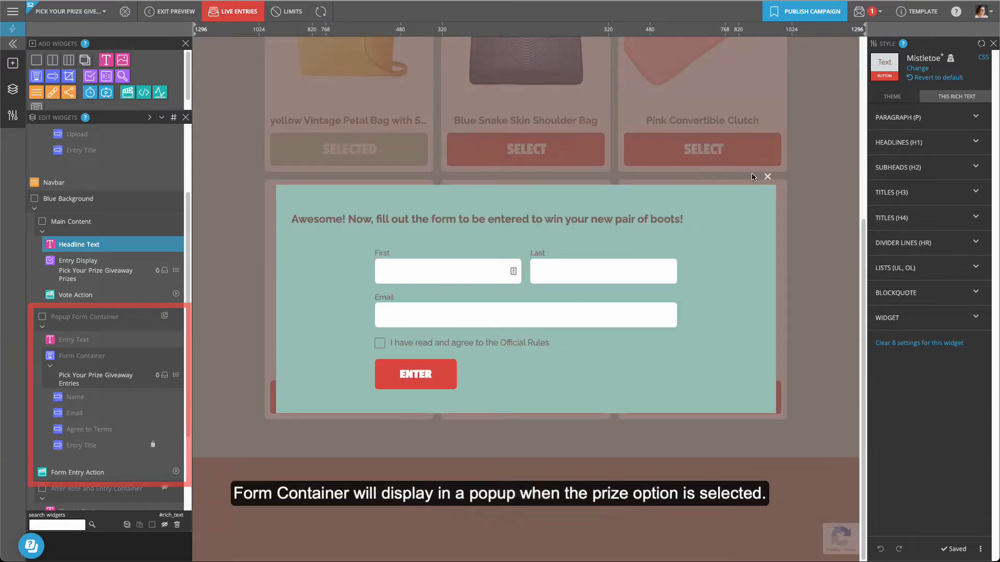
click(768, 176)
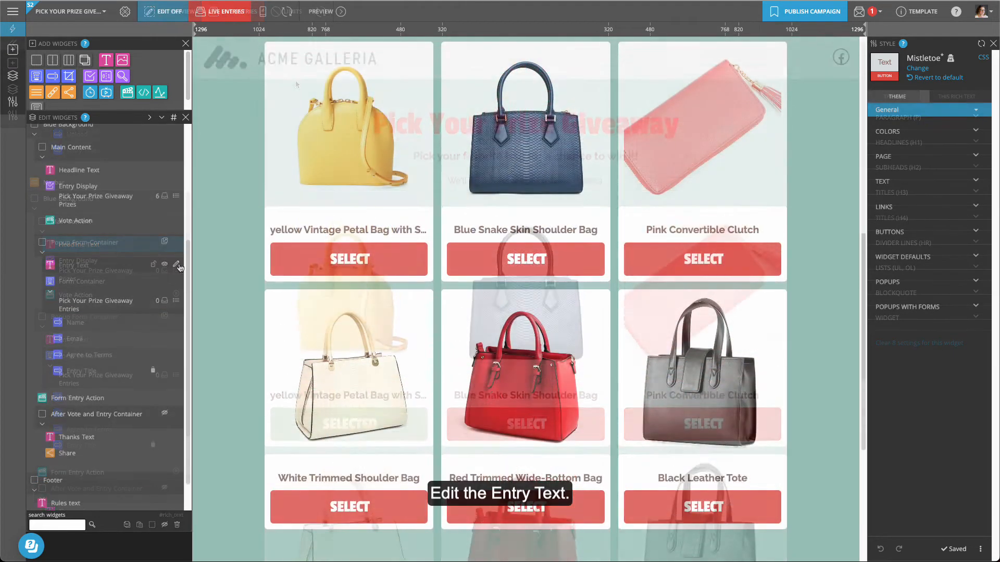
Change 'pair of boots' to 'bag' in the Entry Text heading and save
click(176, 265)
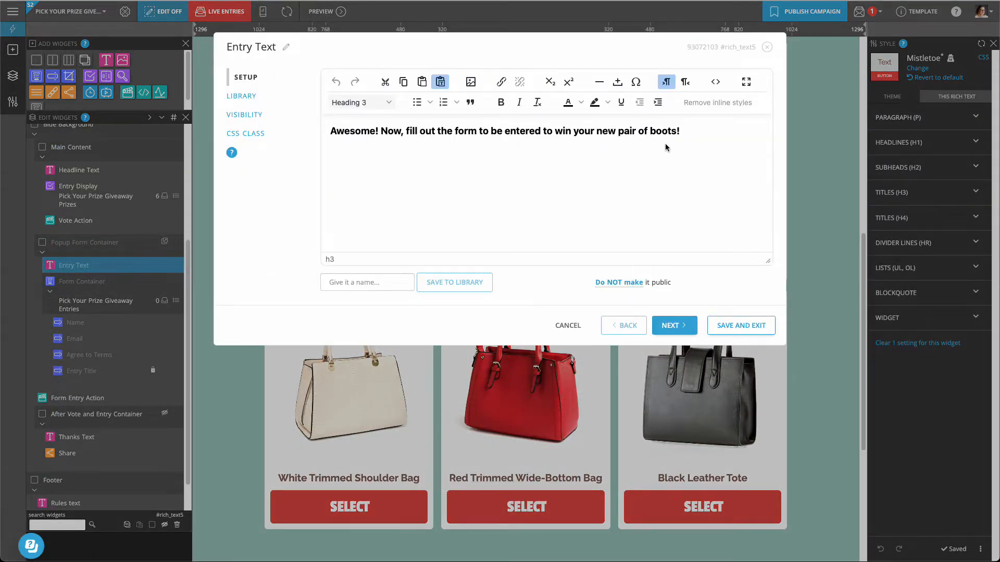
drag(677, 131, 618, 132)
text(bag)
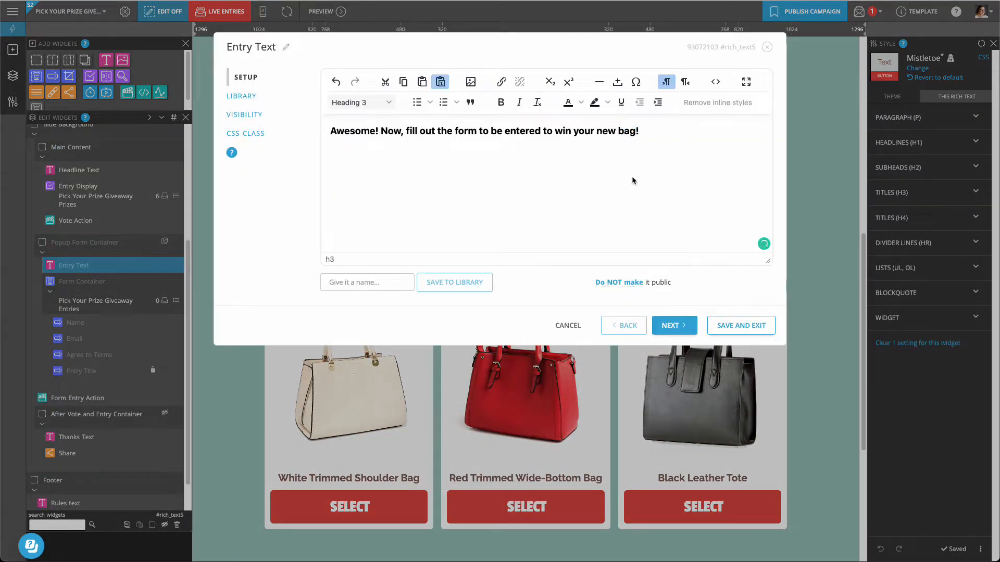
click(742, 326)
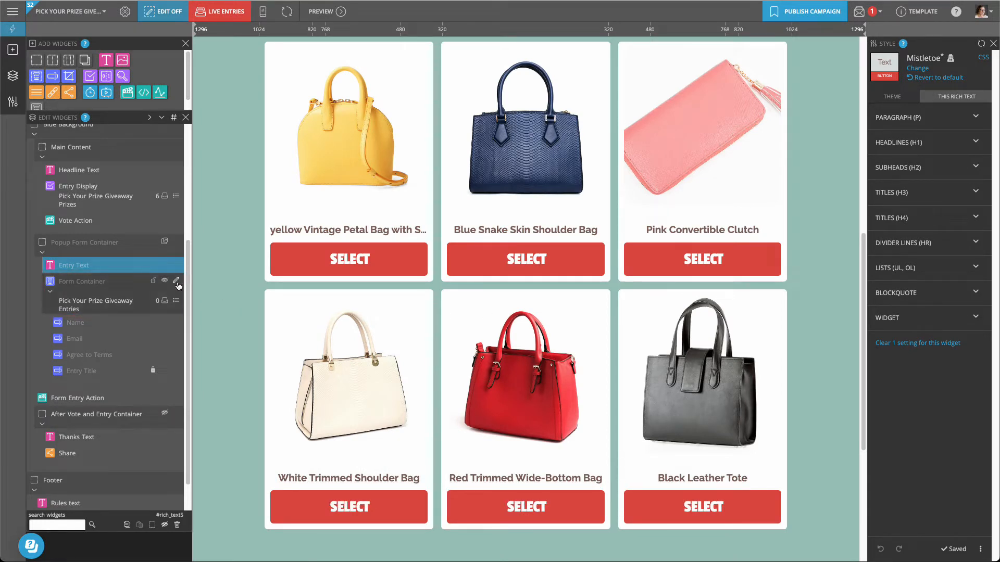
Set the Form Container's entry restriction to one entry every set number of calendar days
click(177, 282)
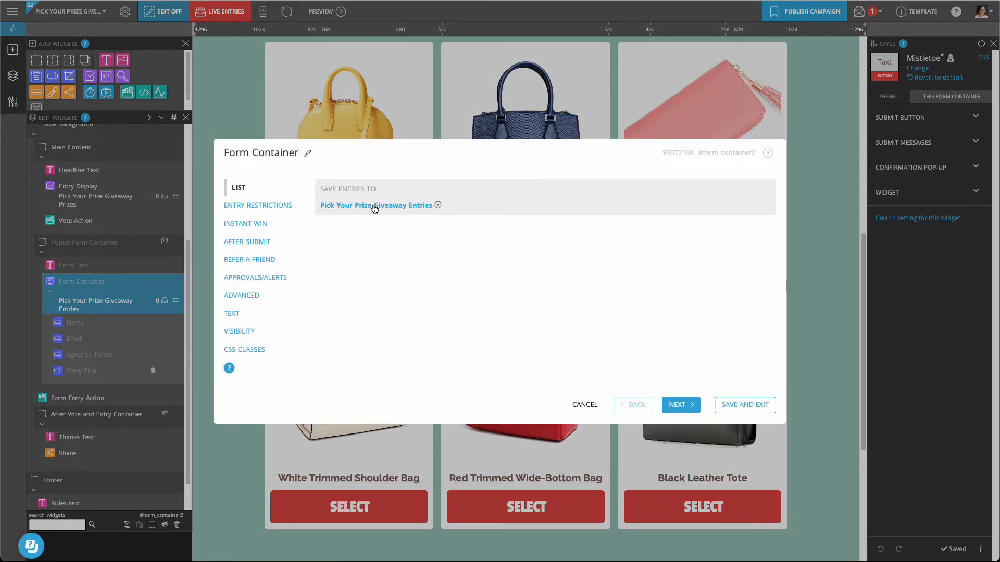
click(237, 206)
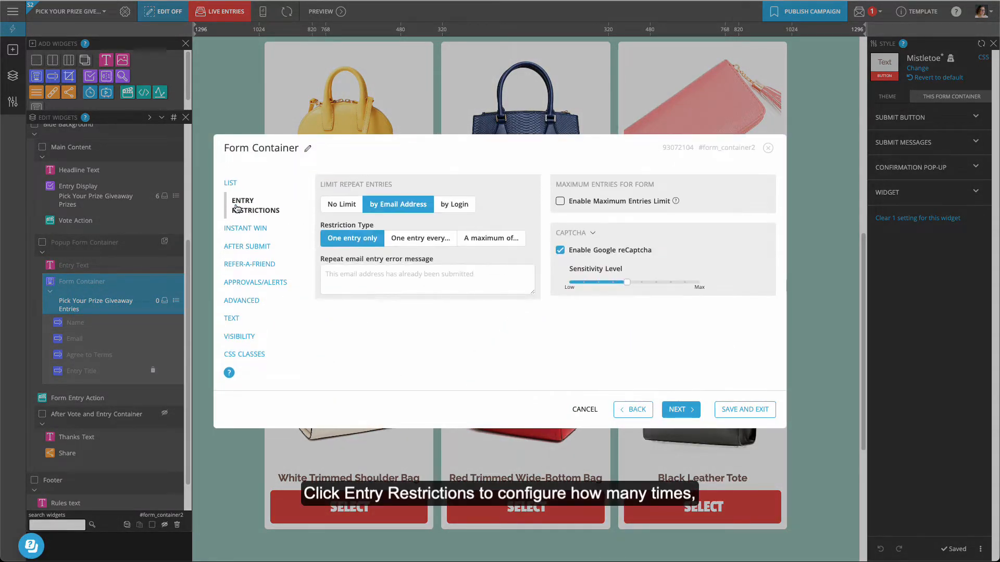
click(420, 238)
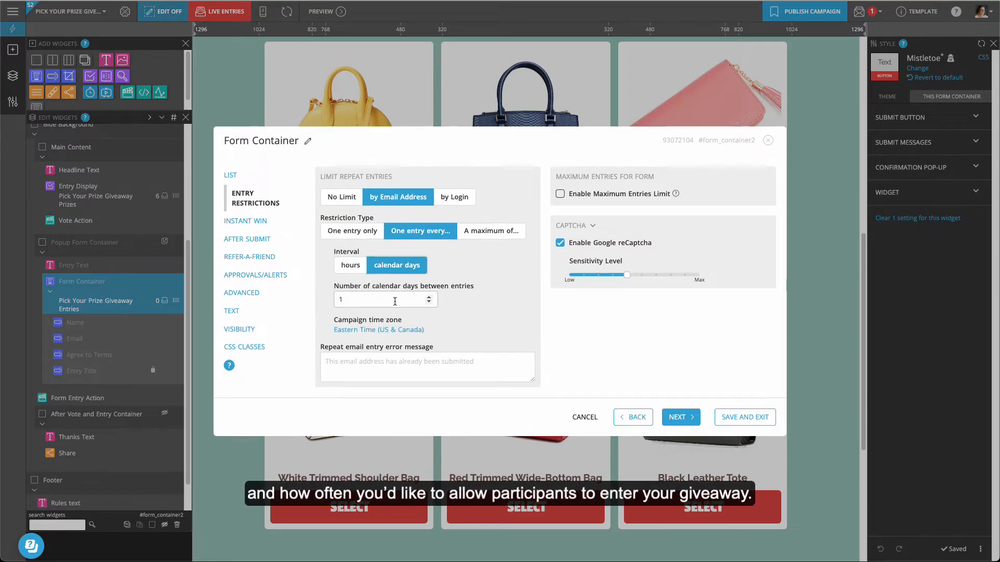
click(265, 241)
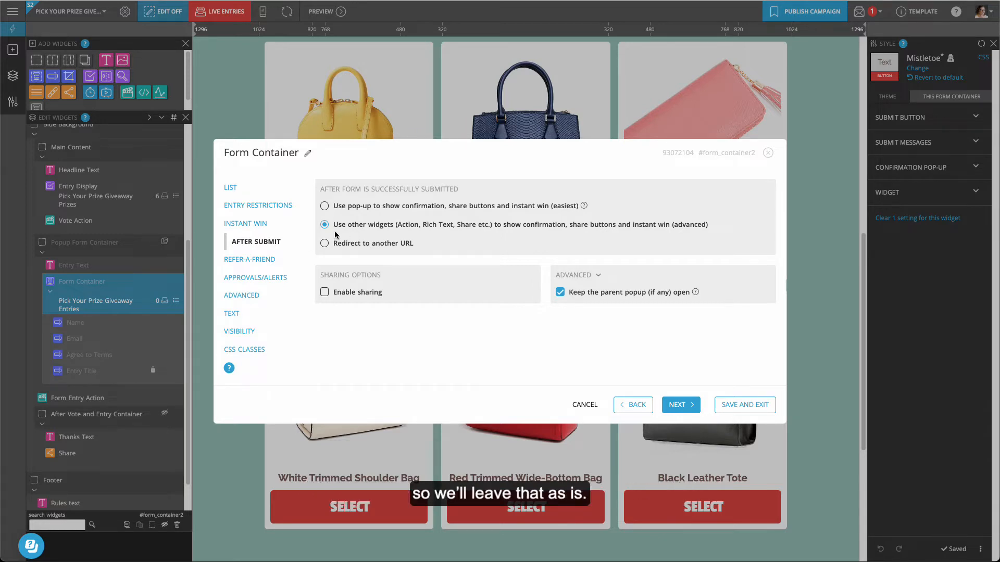
Enter the staff alert email address under Approvals/Alerts and save the form settings
click(268, 277)
click(364, 268)
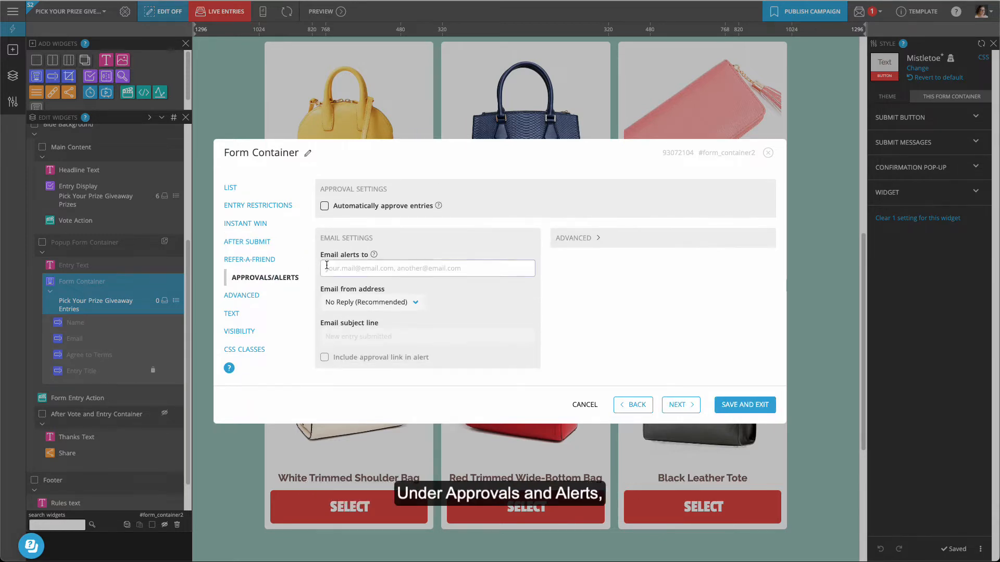
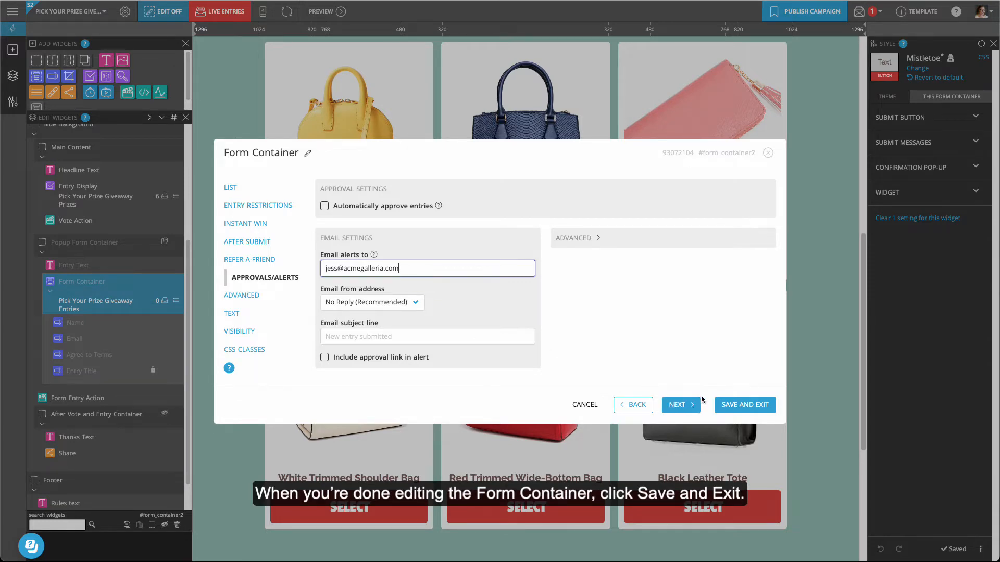
click(742, 403)
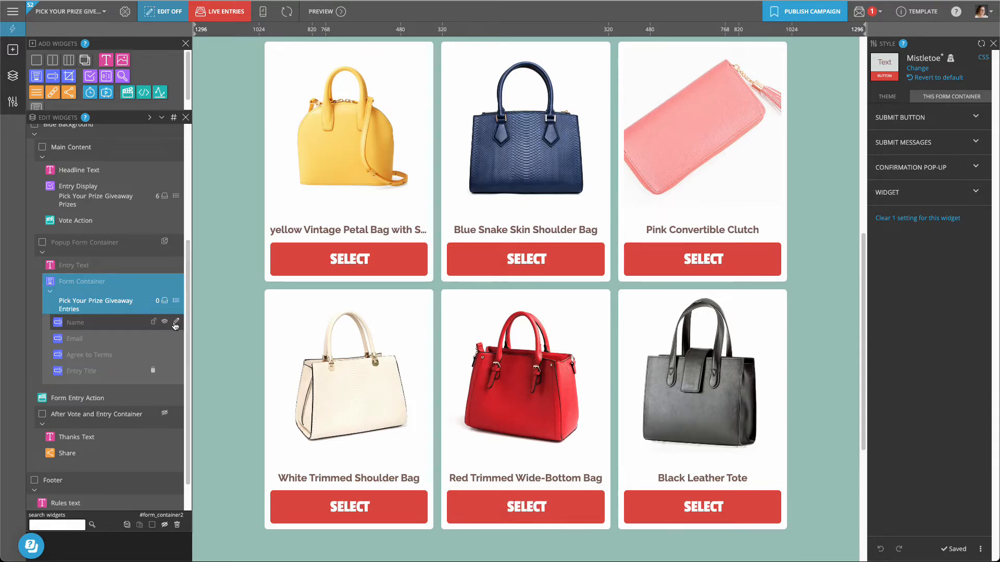
Review the Name field's settings and error message options without changes
click(175, 324)
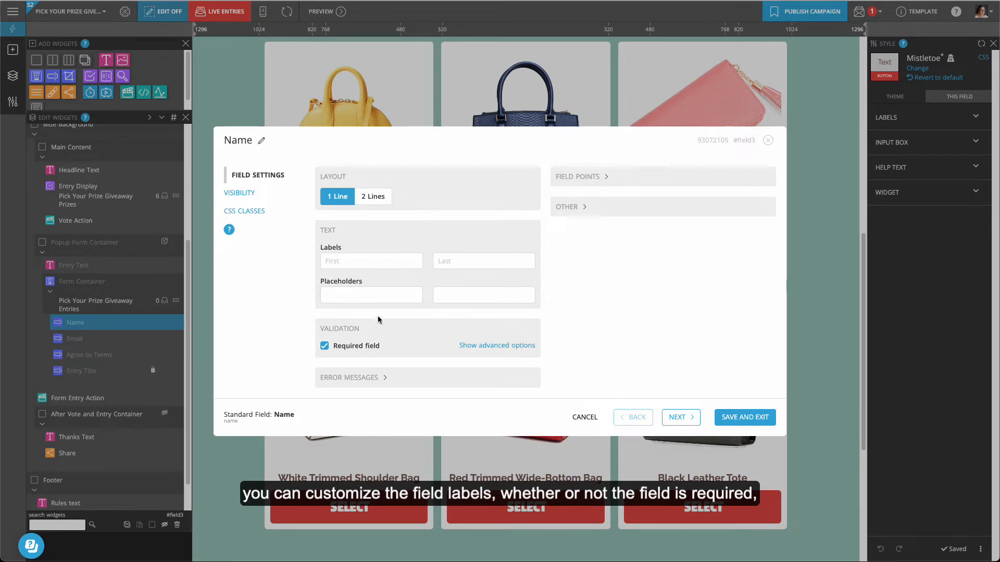
click(370, 378)
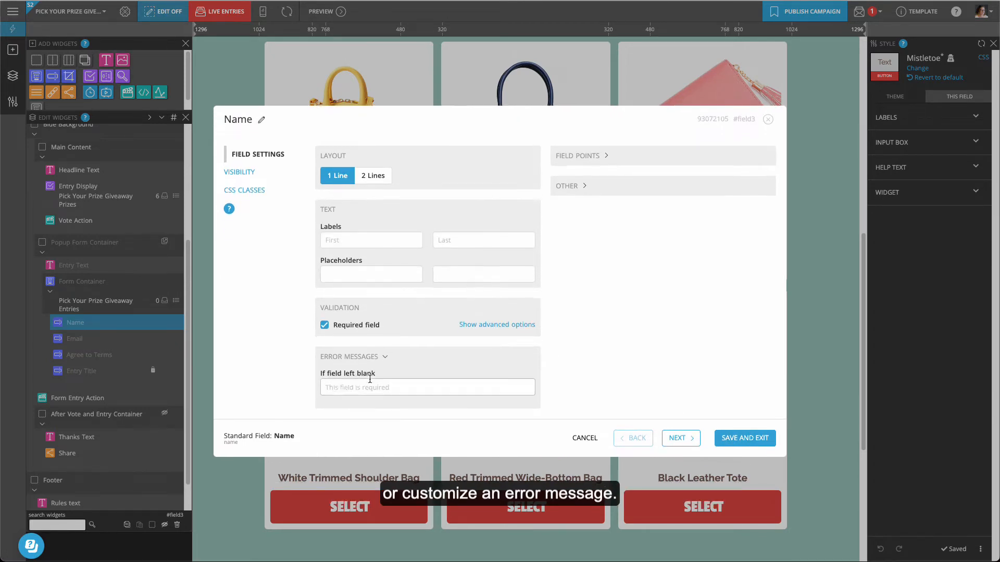
click(744, 453)
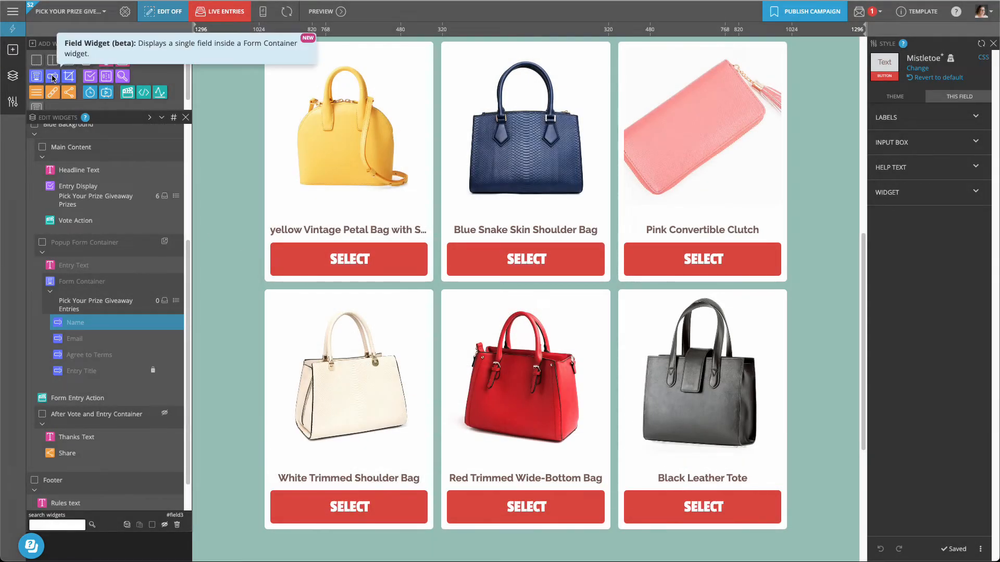
Add a Boolean field using the library's 'Subscribe me to the mailing list!' option
drag(53, 76, 98, 358)
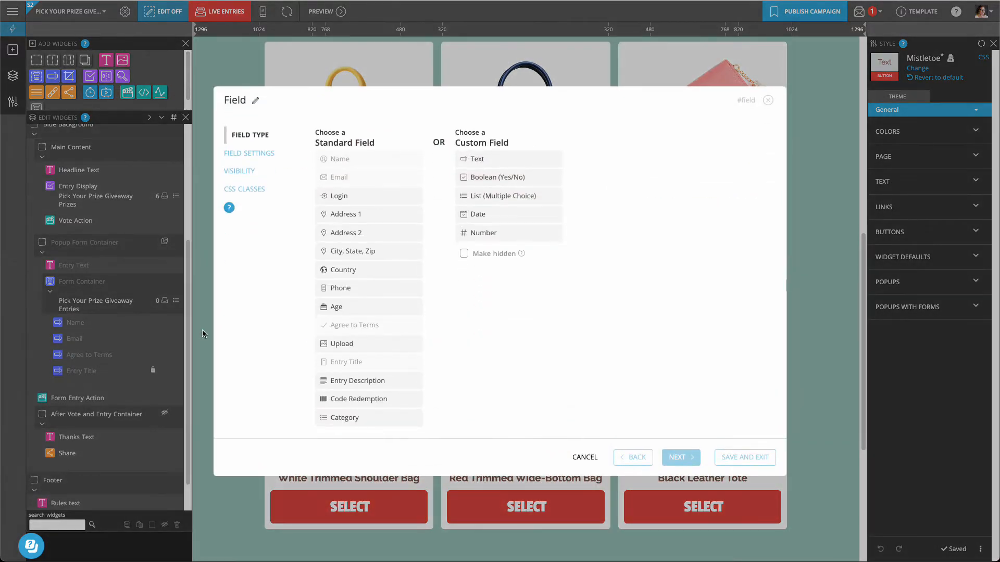
click(497, 177)
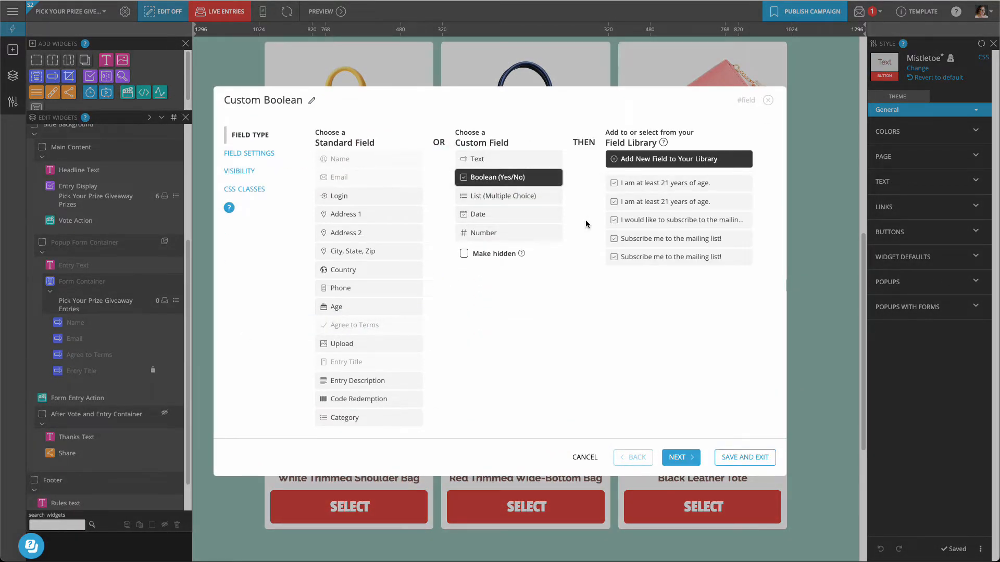
click(663, 239)
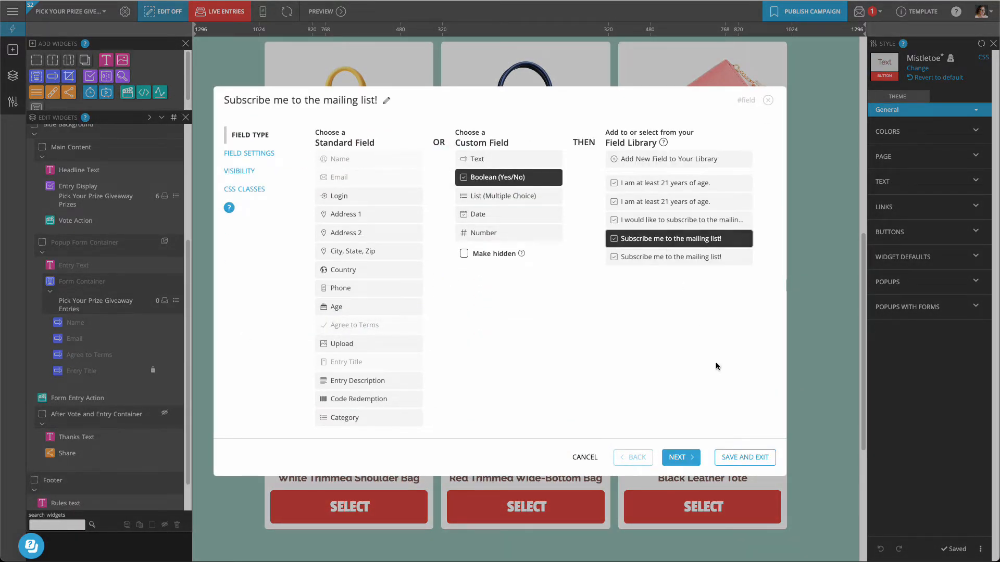
click(744, 458)
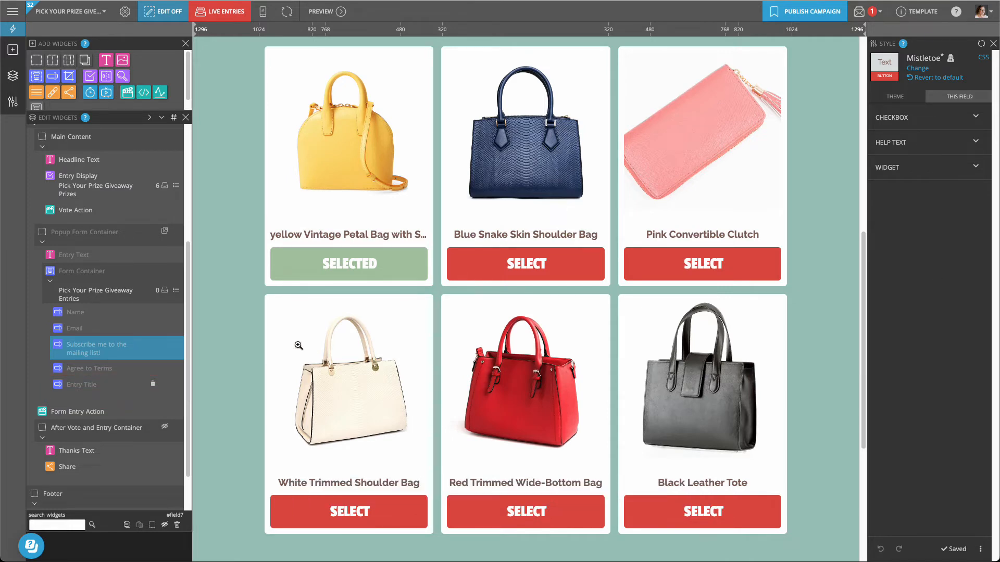
Append 'after December 23rd' to the winner-announcement line in Thanks Text and save
click(176, 451)
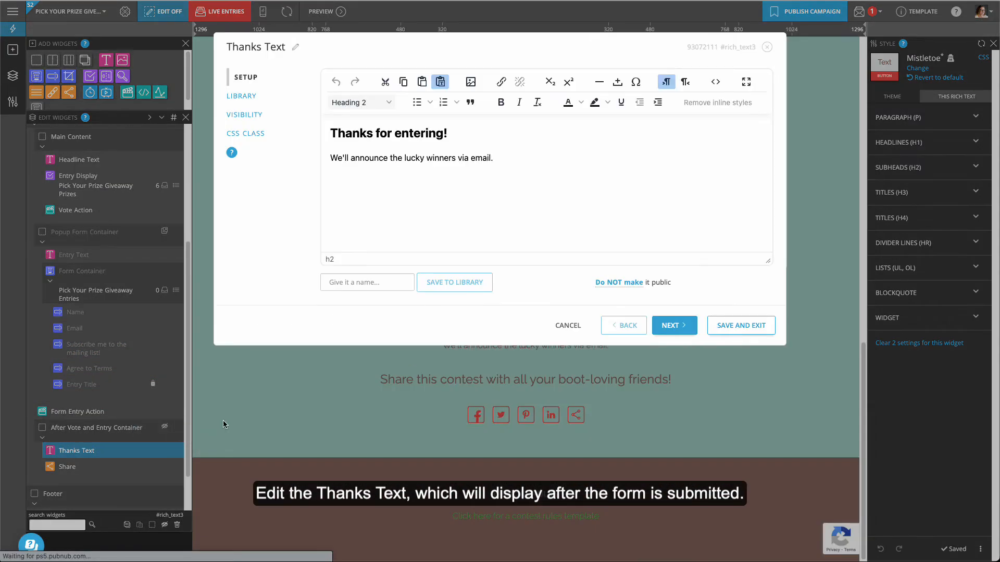
click(492, 158)
key(BackSpace)
text(after December 23rd)
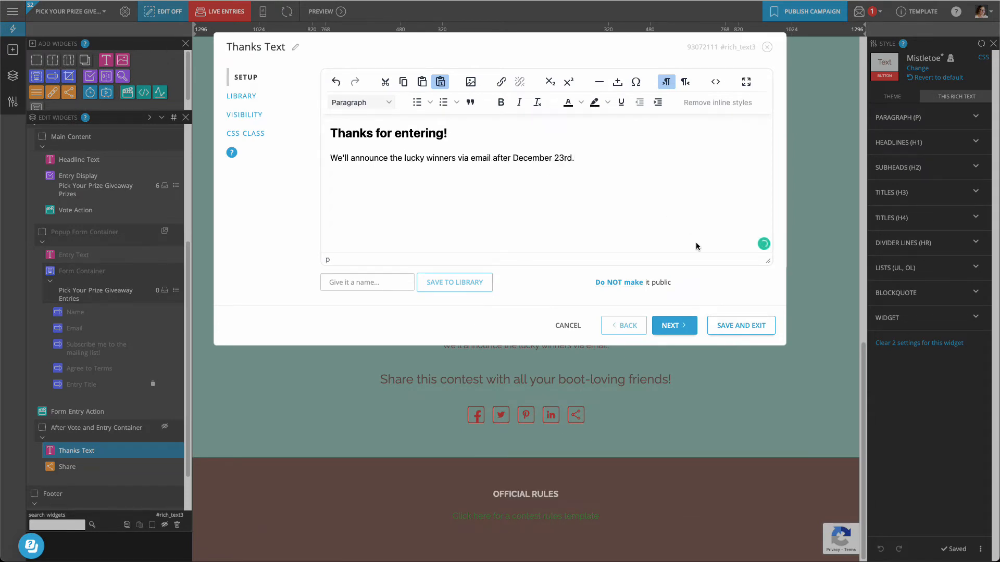
click(753, 332)
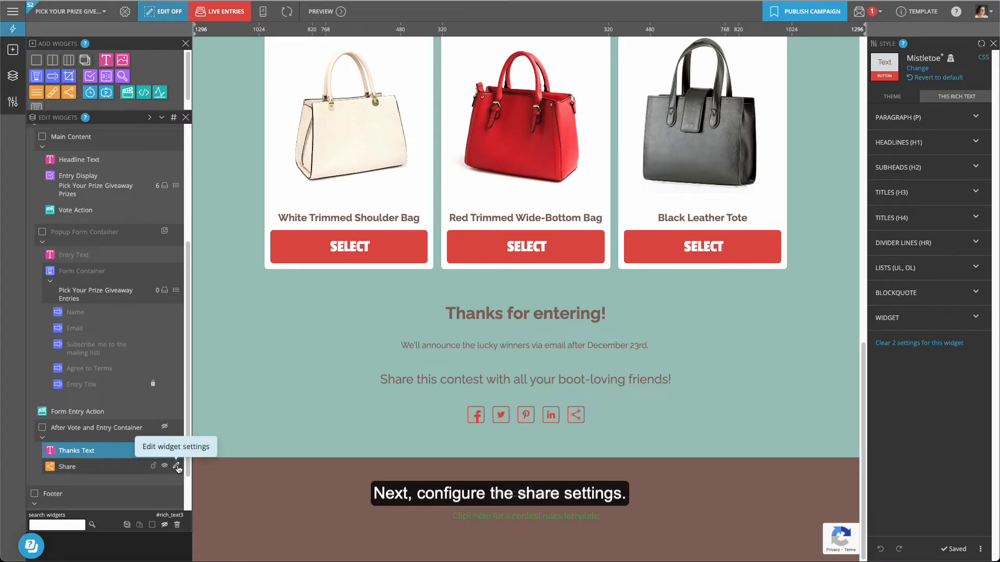
Uncheck Share Manually, Pinterest and LinkedIn in the Share widget
click(177, 467)
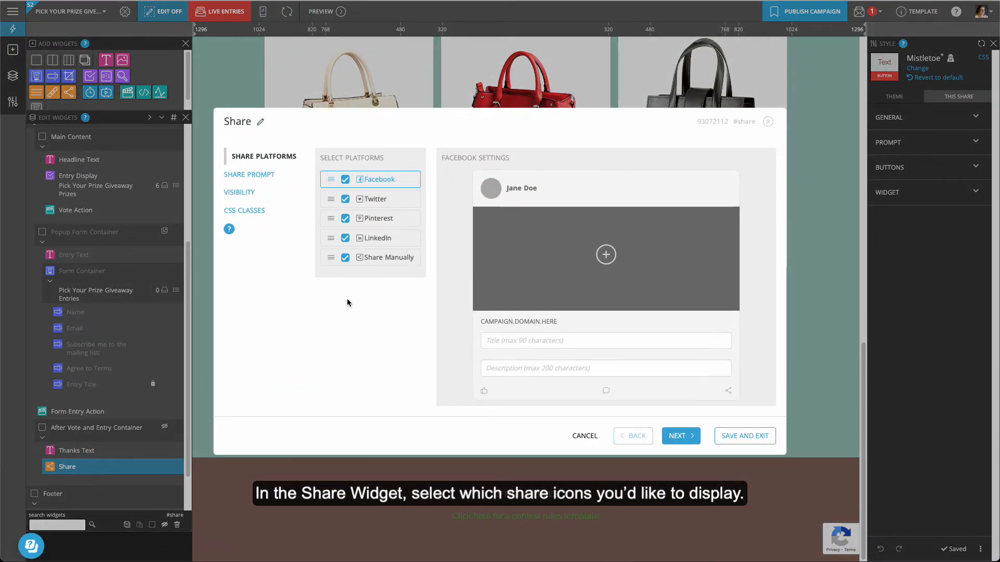
click(345, 258)
click(346, 263)
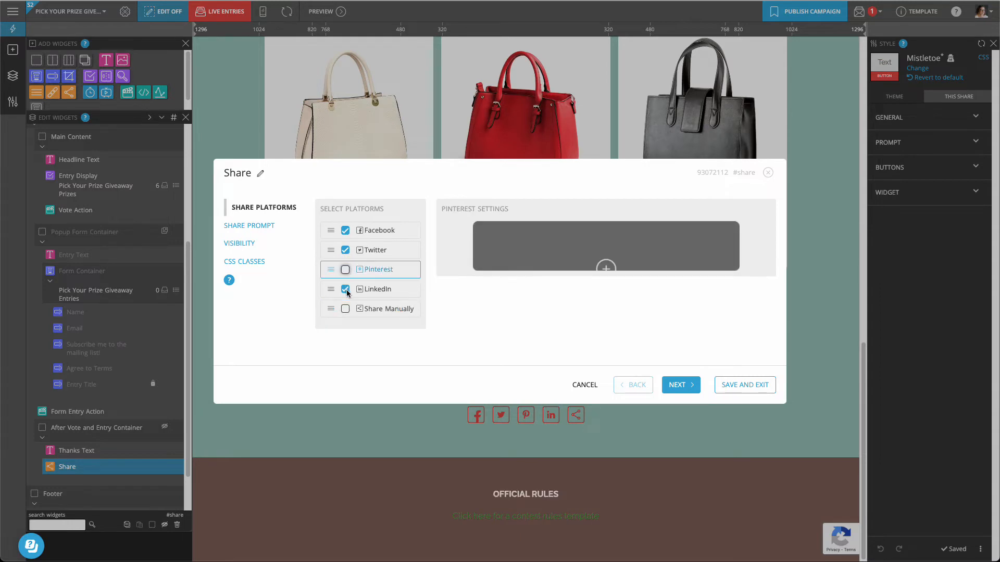
click(346, 269)
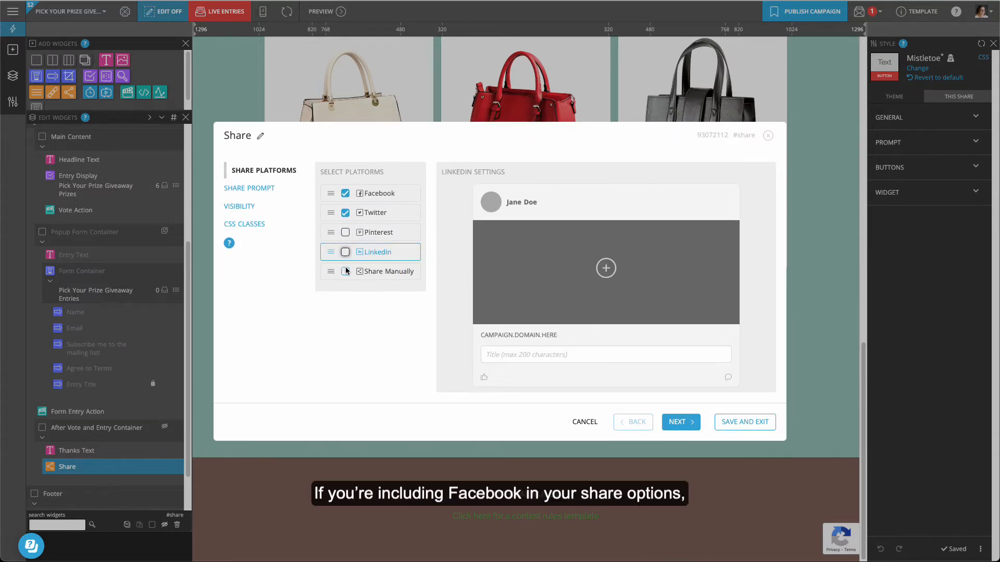
Set the holiday_header-sized gift-box image as the Facebook share image and save
click(402, 196)
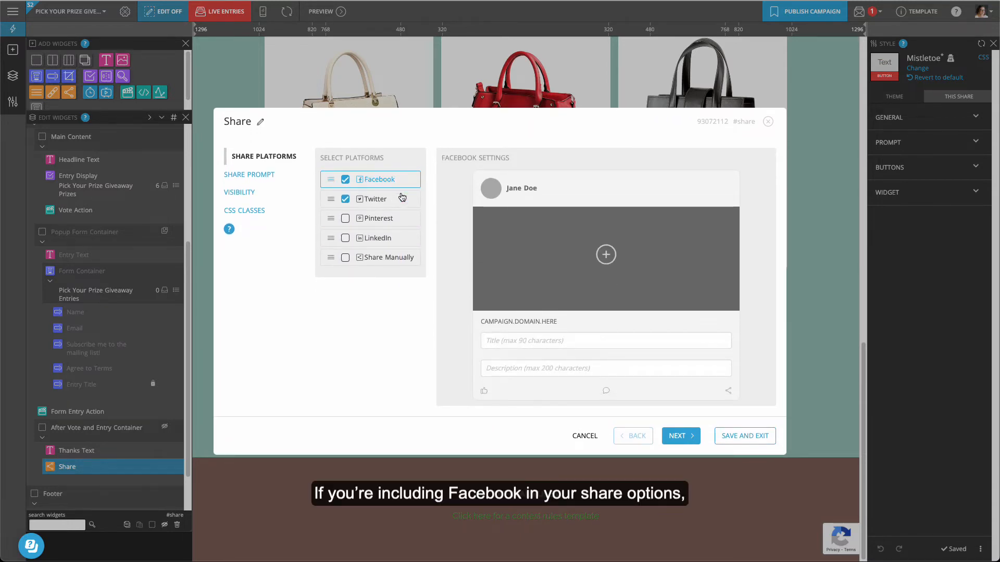
click(580, 256)
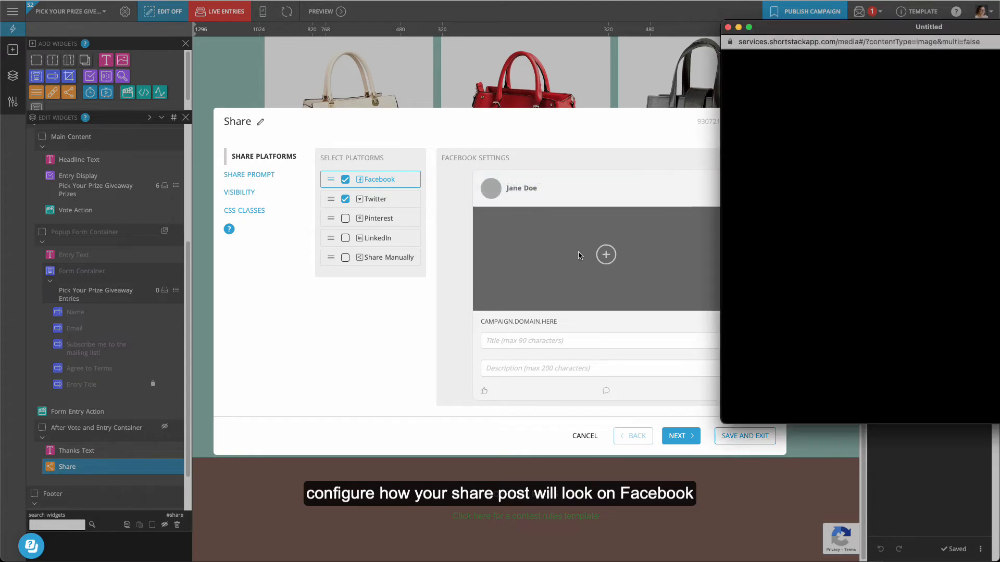
drag(699, 47, 658, 49)
scroll(749, 282, down, 10)
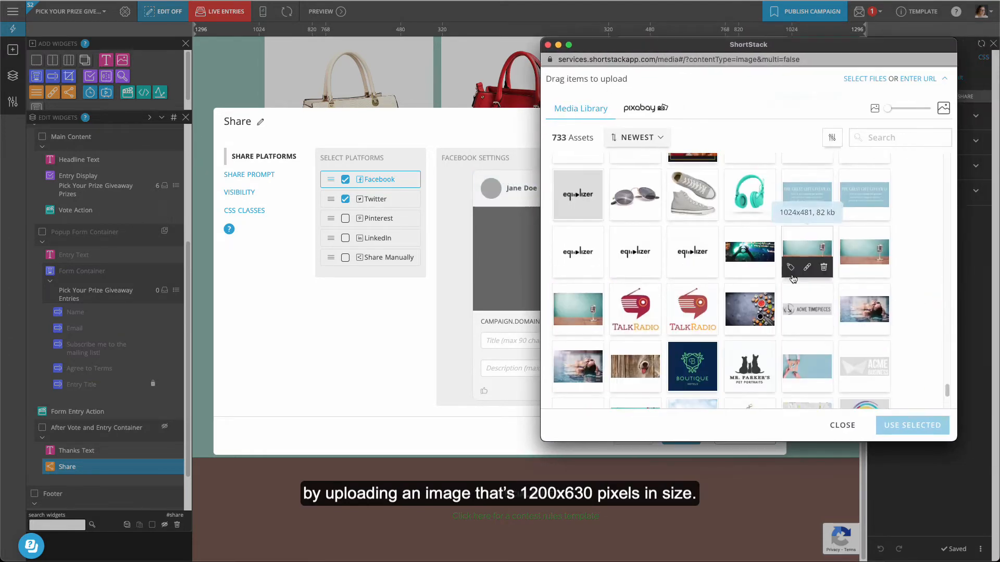
click(806, 279)
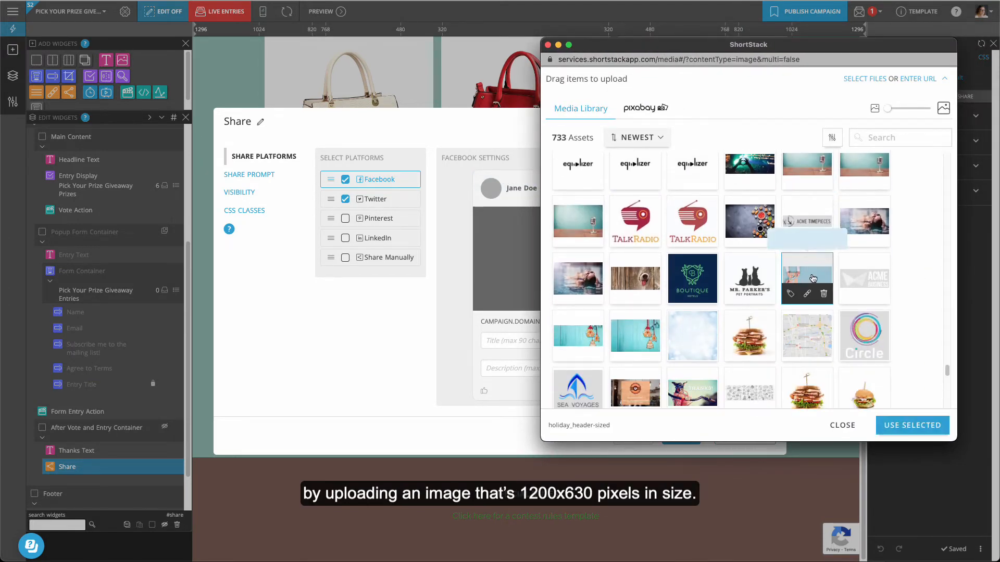
click(909, 425)
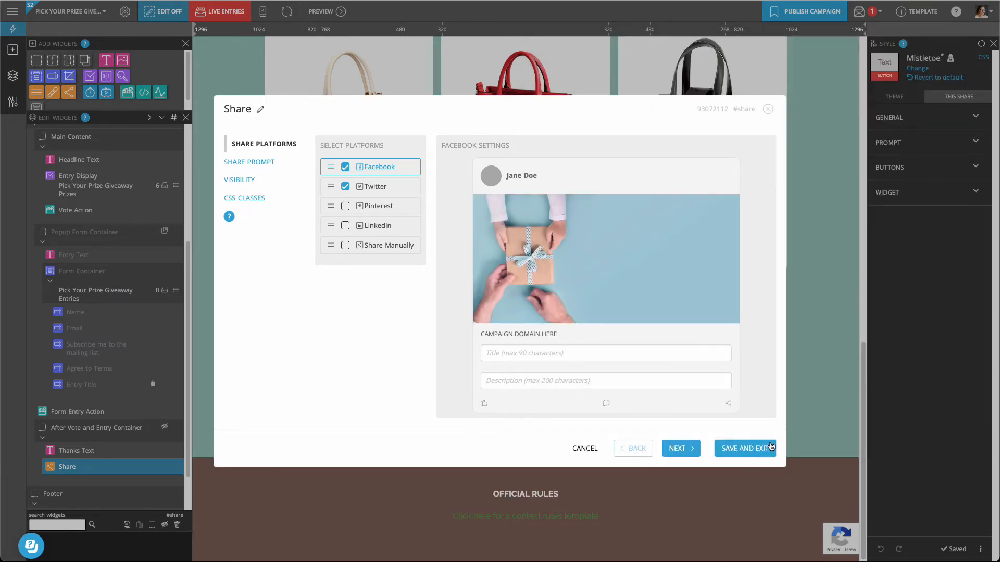
click(771, 447)
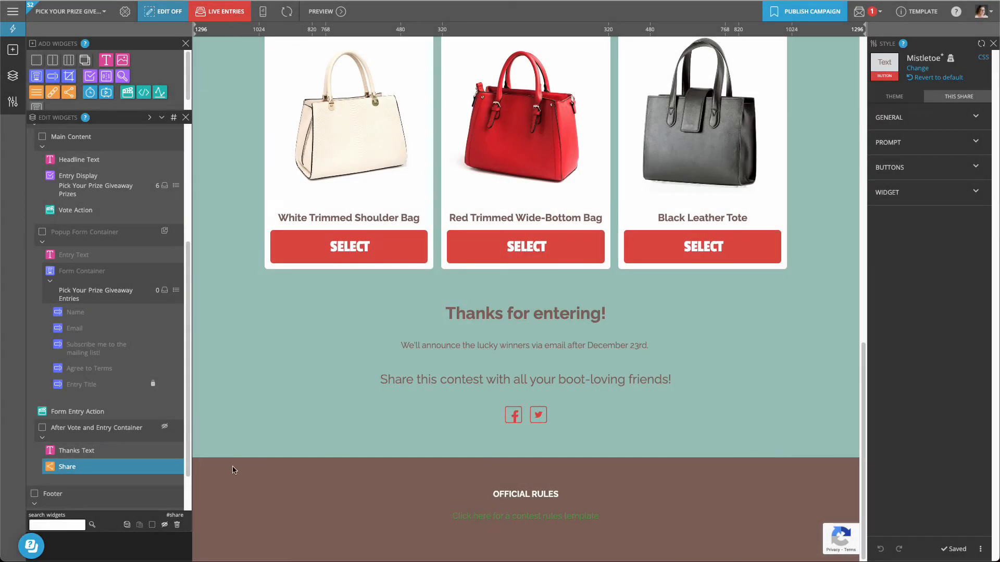
Replace the footer's rules-template link with the pasted official rules text and save
drag(188, 470, 188, 508)
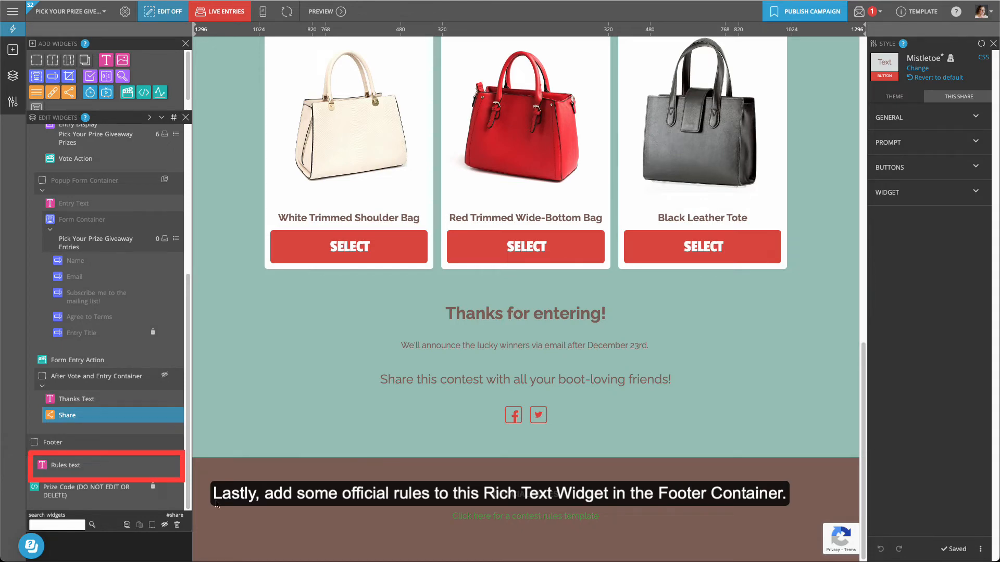
double_click(177, 465)
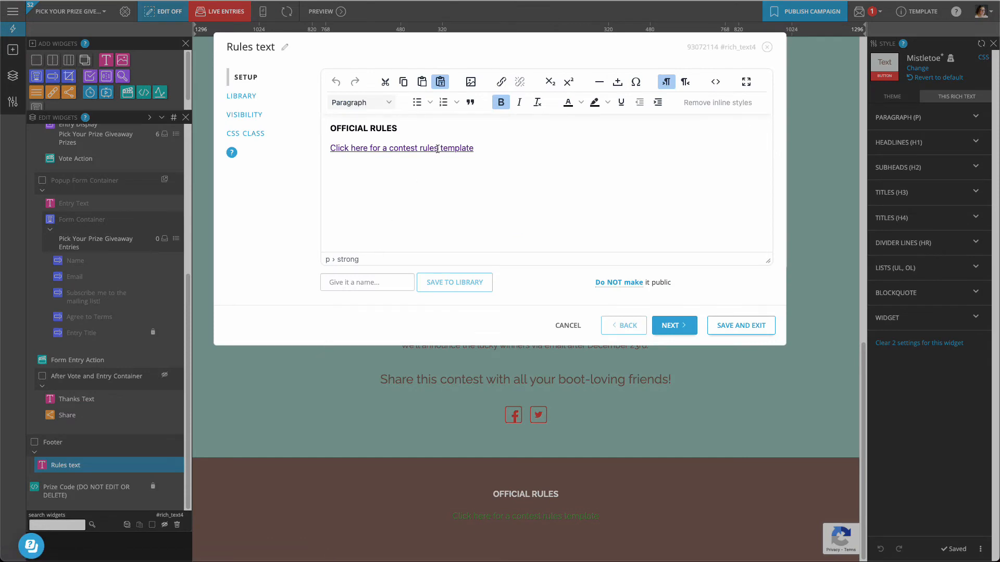
click(437, 149)
key(ctrl+v)
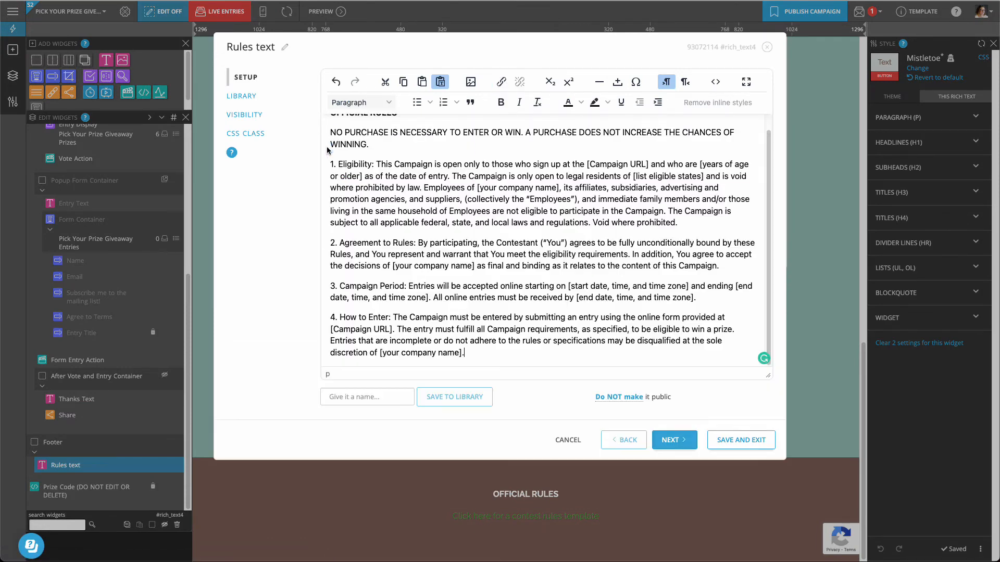
click(738, 441)
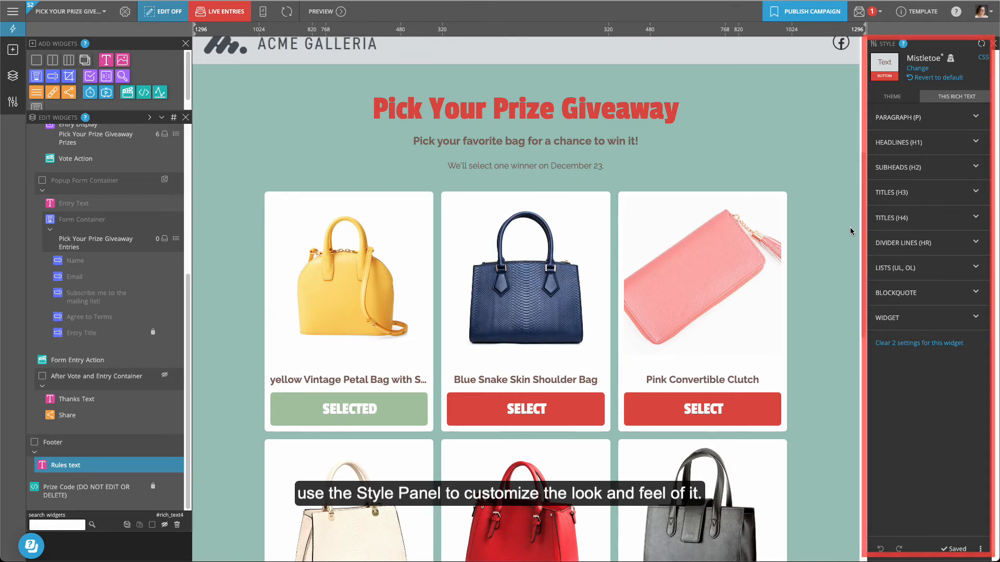
Apply the Monotone theme from the Theme Selector and save it
click(918, 70)
drag(980, 125, 979, 336)
click(915, 311)
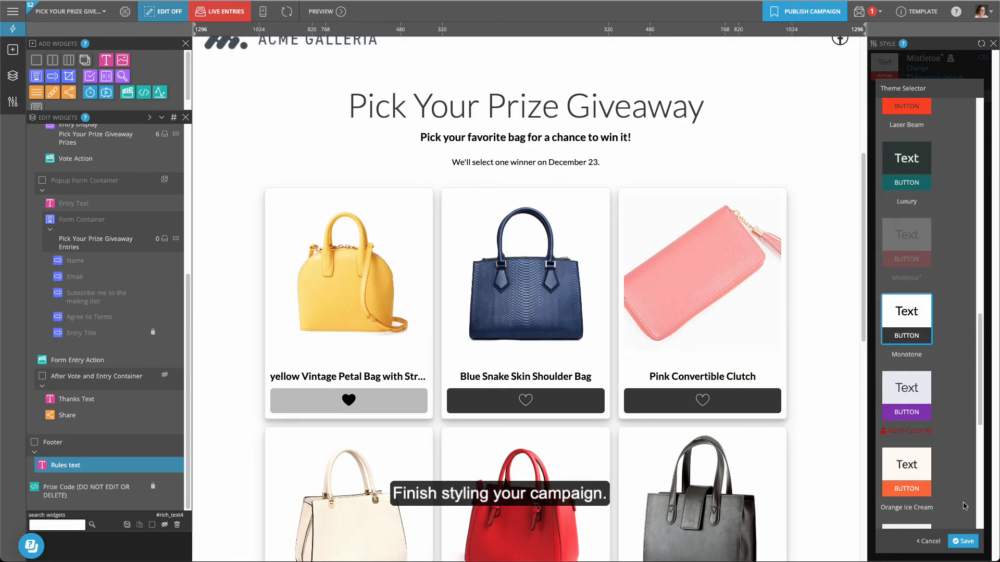
click(962, 550)
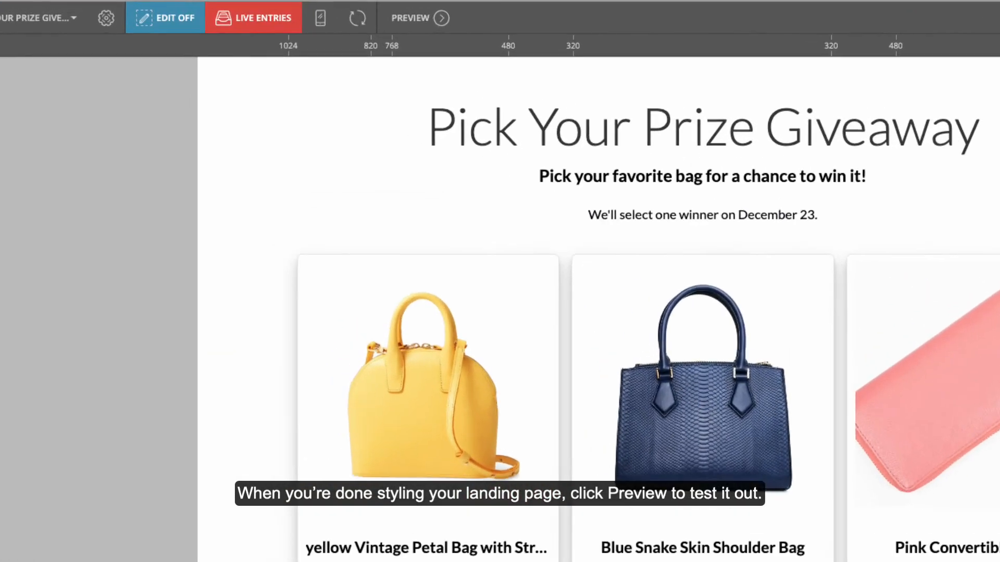
In preview, pick a bag, fill in name and e-mail, accept the rules, and submit a test entry
click(499, 24)
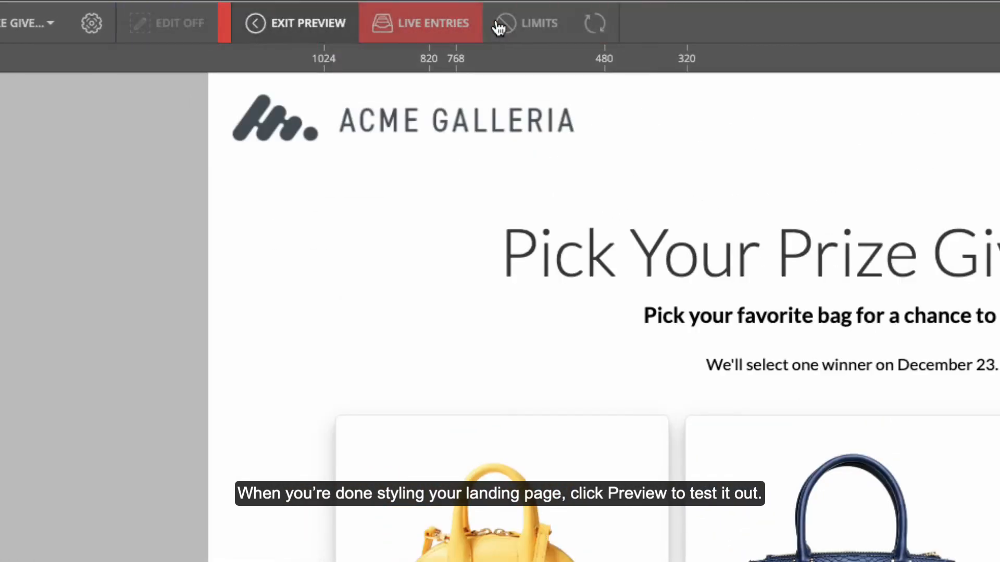
scroll(783, 232, down, 5)
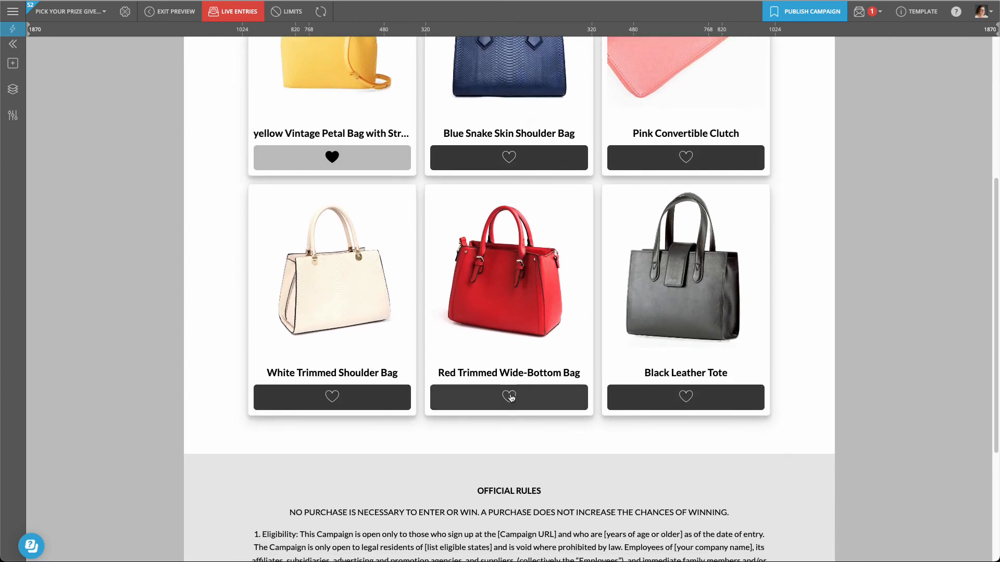
click(511, 398)
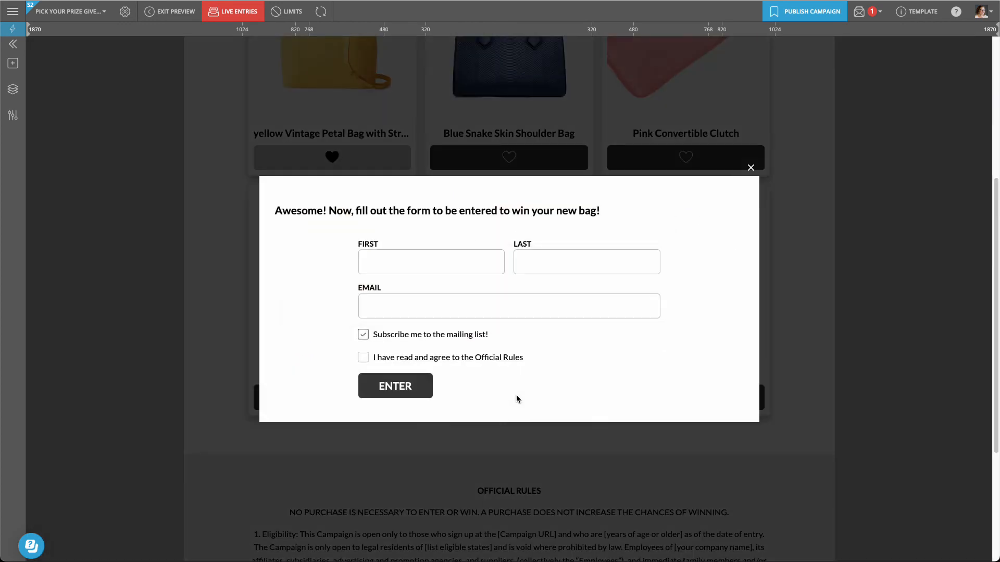
click(406, 286)
click(363, 357)
click(386, 386)
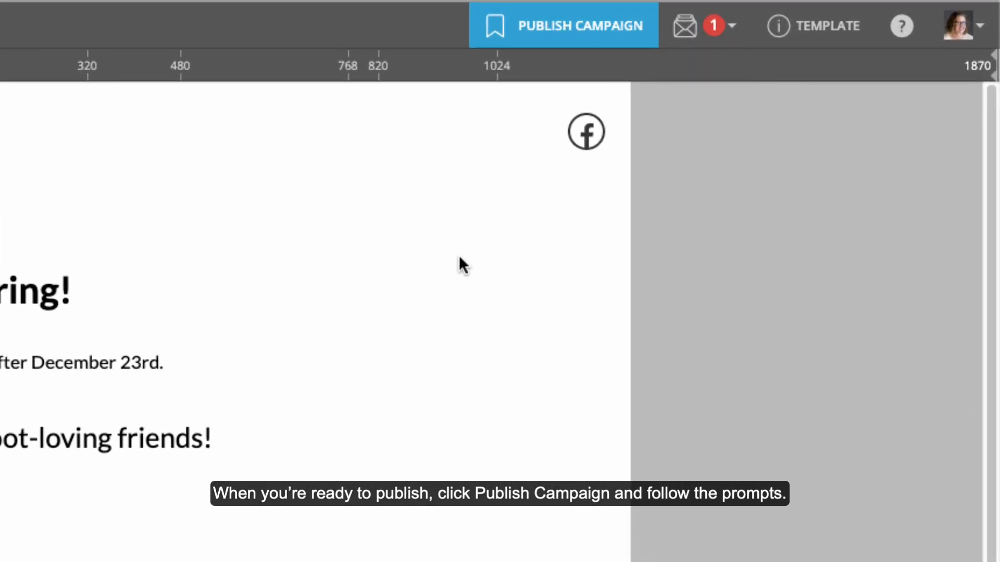
Publish the campaign as a Landing Page at the default cmpgn.page URL and view it live
click(563, 28)
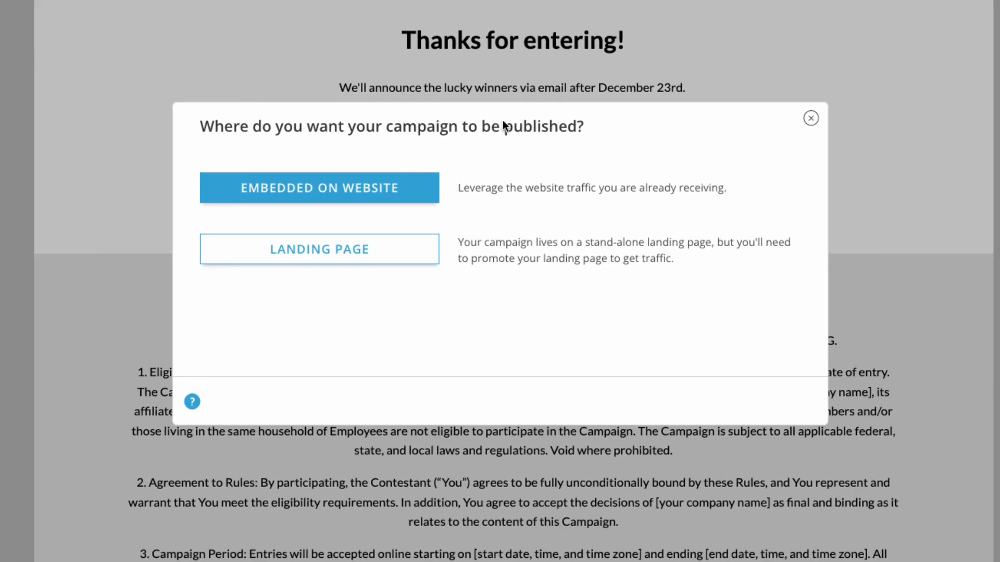
click(371, 247)
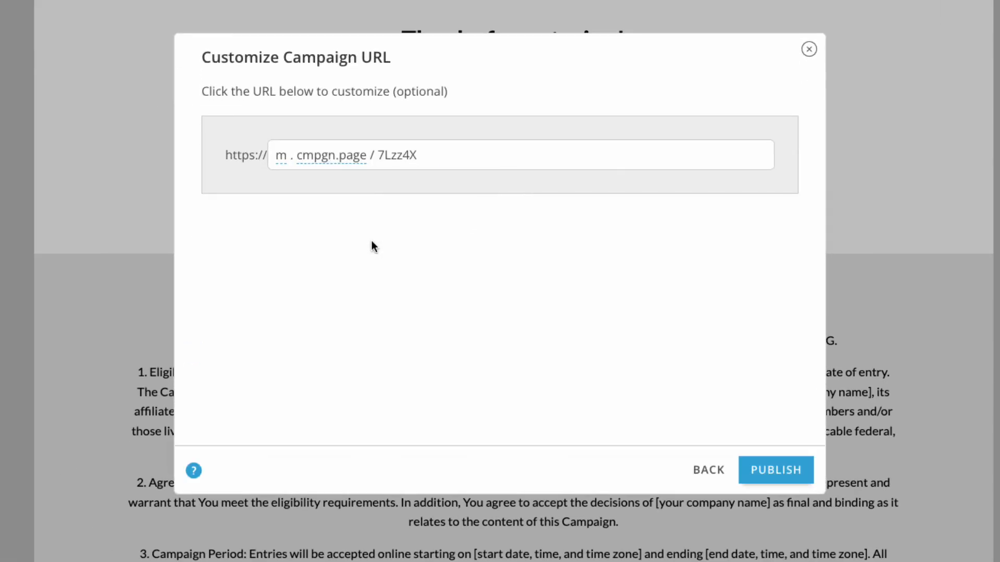
click(778, 462)
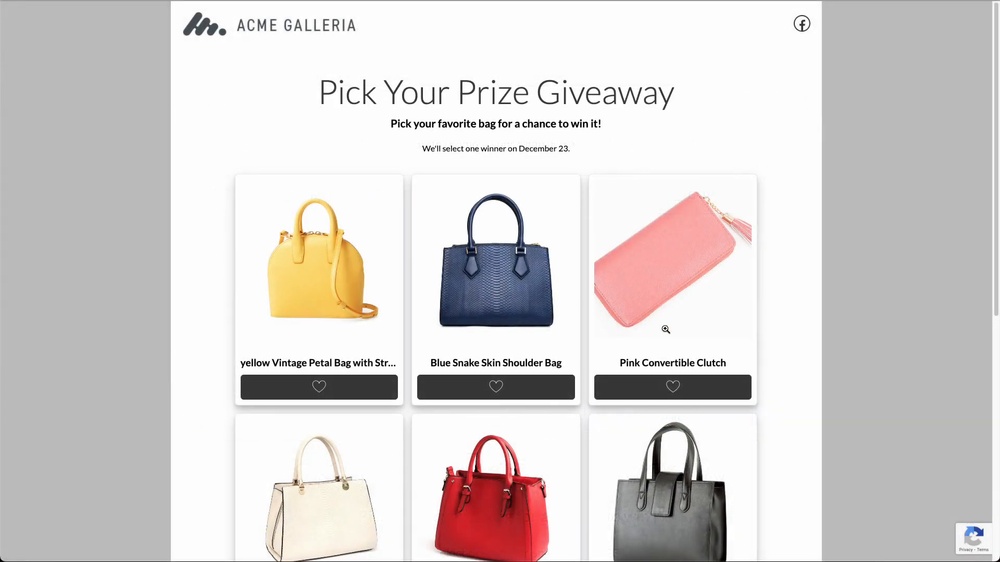
scroll(688, 332, down, 8)
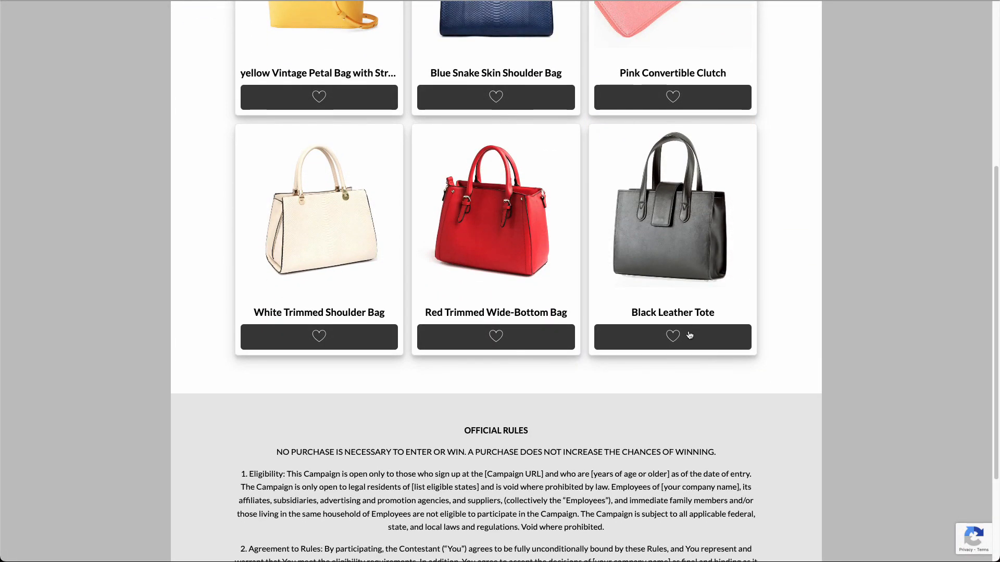